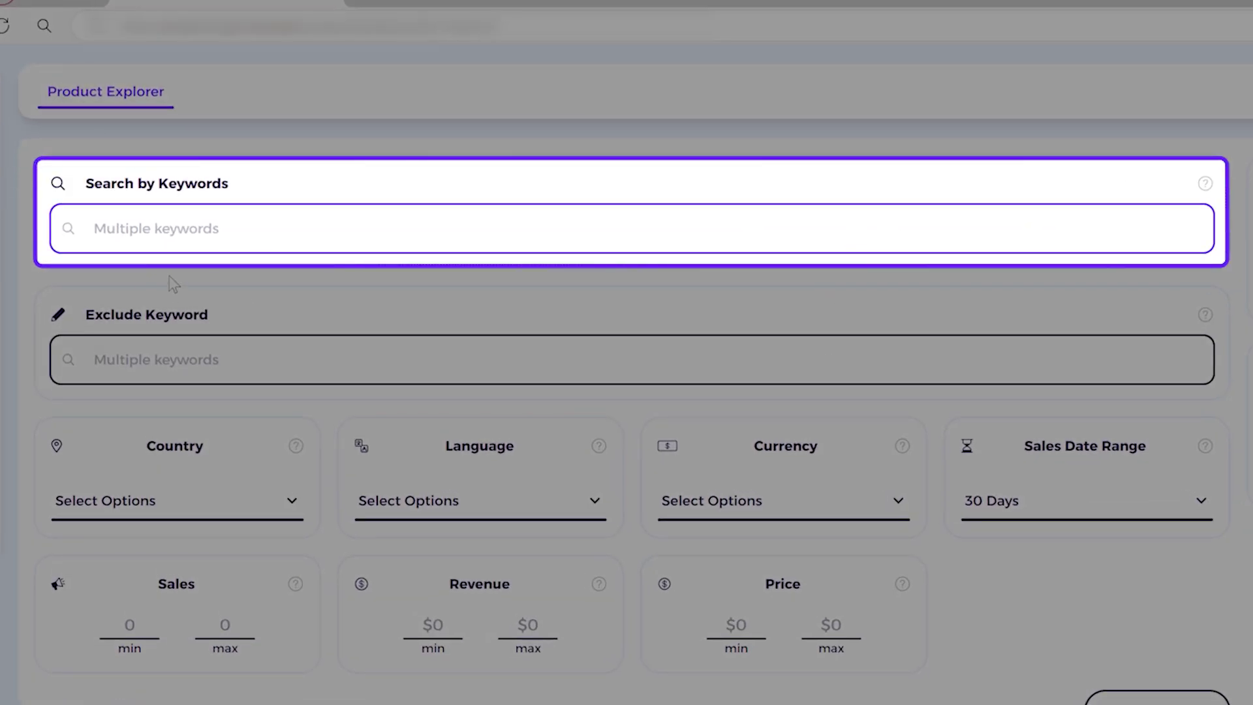
# Search Product Explorer for the 'usa flag' keyword and browse the flag products' sales and revenue.
pyautogui.click(132, 224)
pyautogui.write('usa')
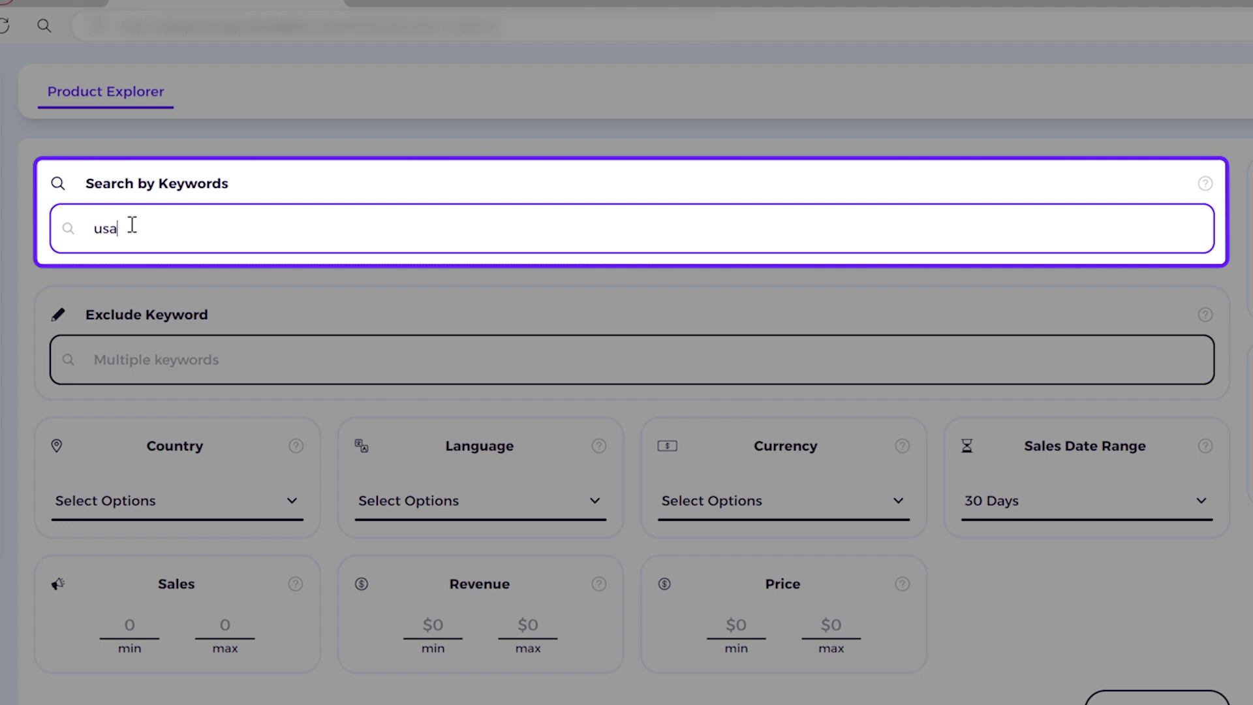
pyautogui.write(' flag')
pyautogui.press('Return')
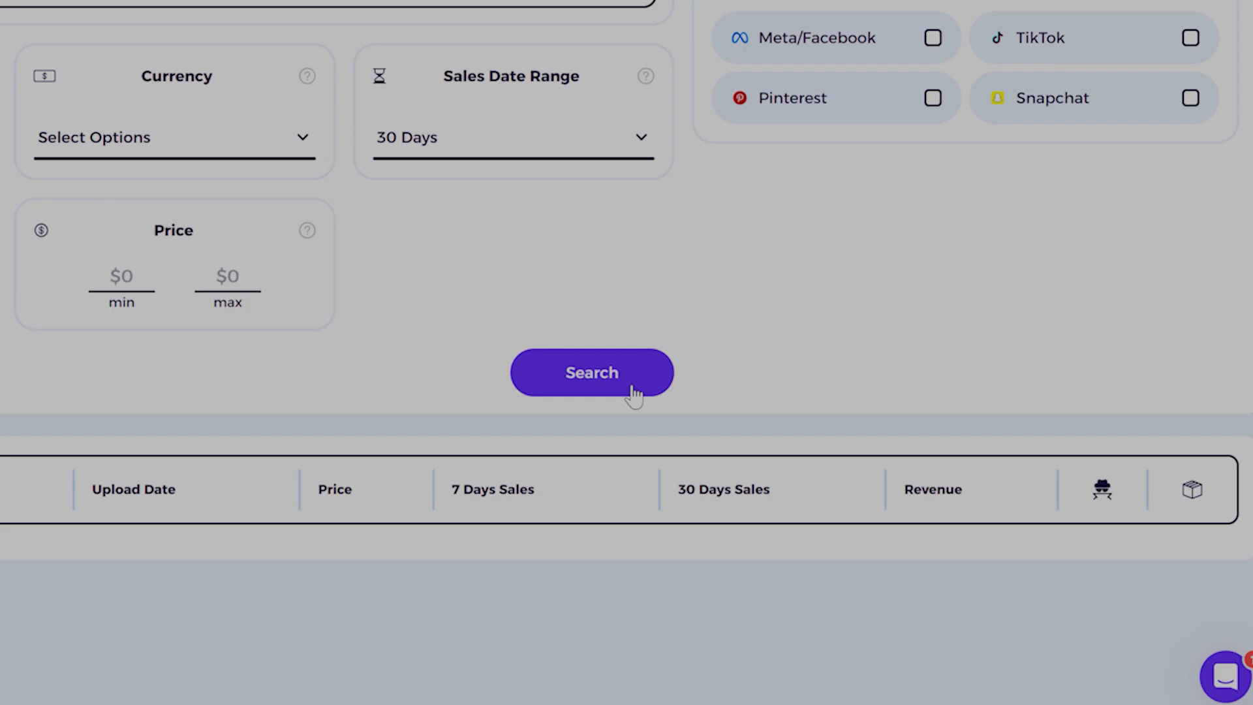
pyautogui.click(633, 392)
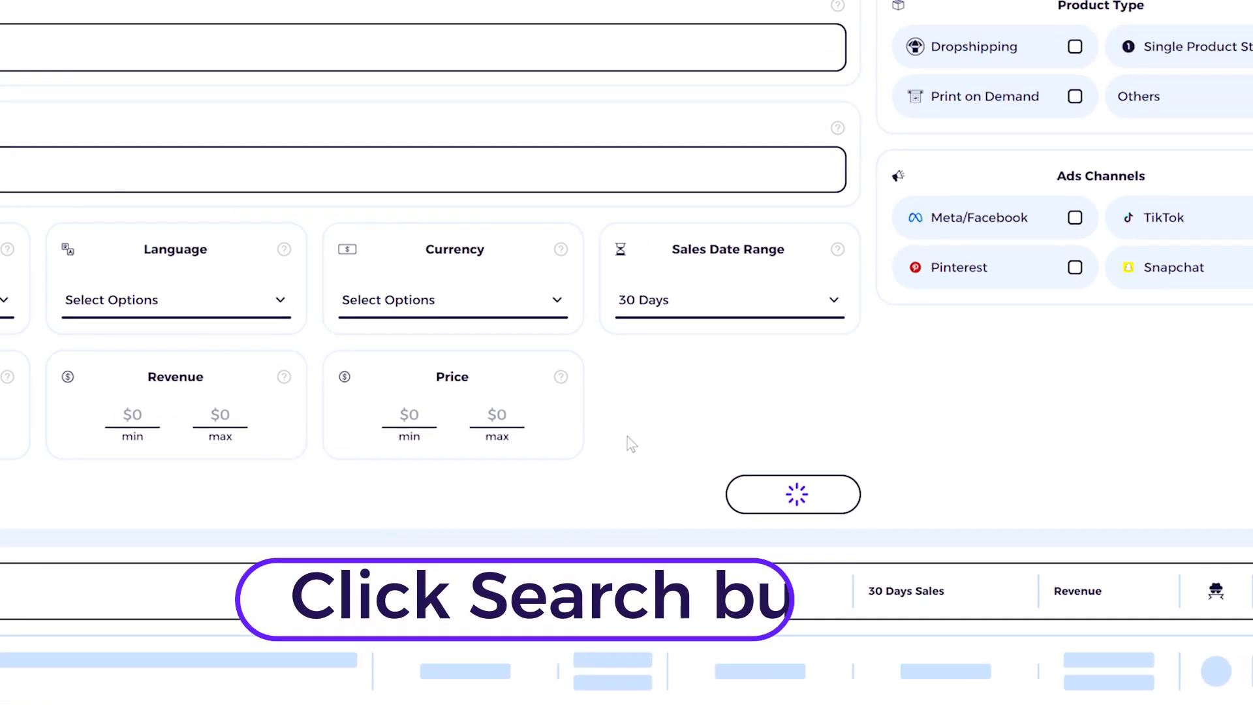
pyautogui.scroll(-3, 385, 406)
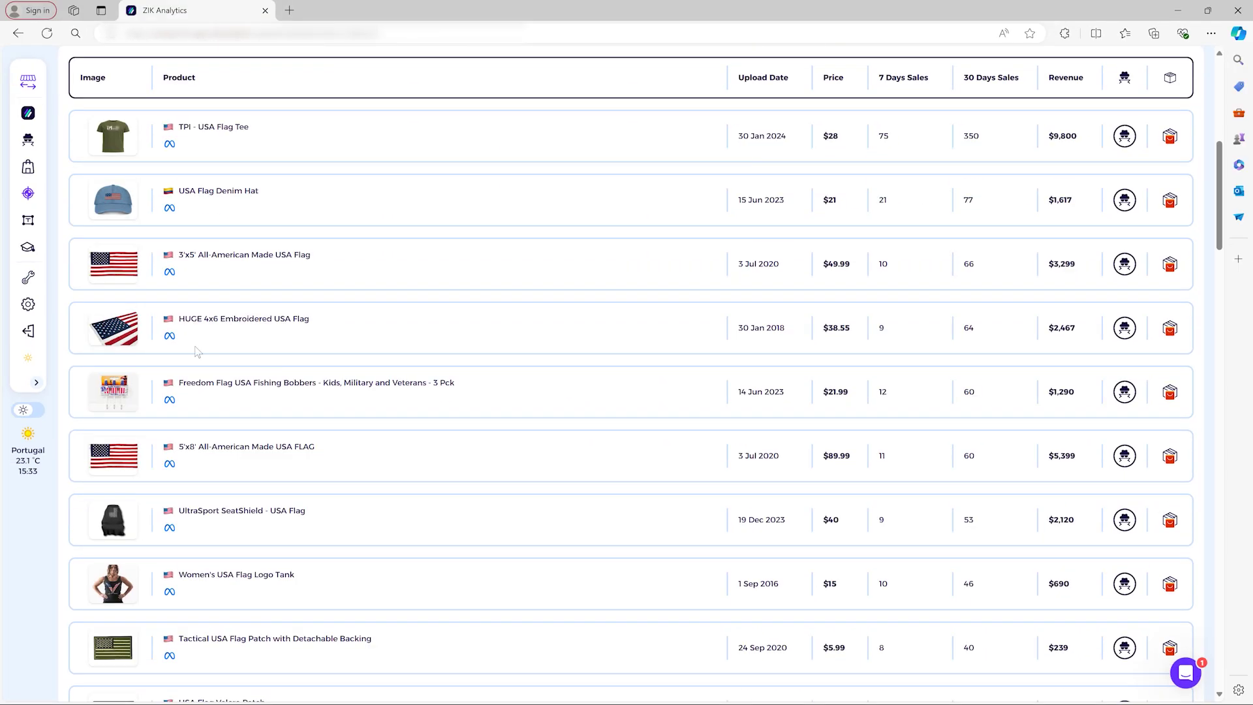
pyautogui.scroll(-2, 305, 399)
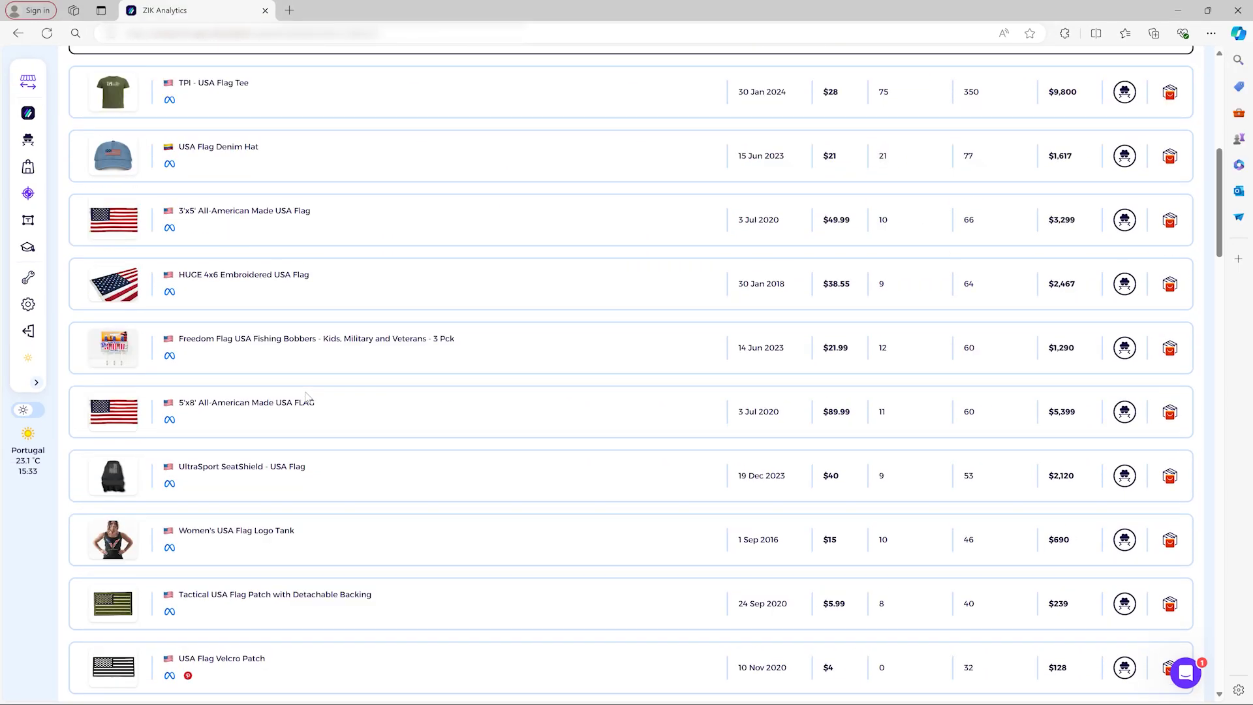
pyautogui.scroll(4, 400, 398)
pyautogui.scroll(5, 400, 398)
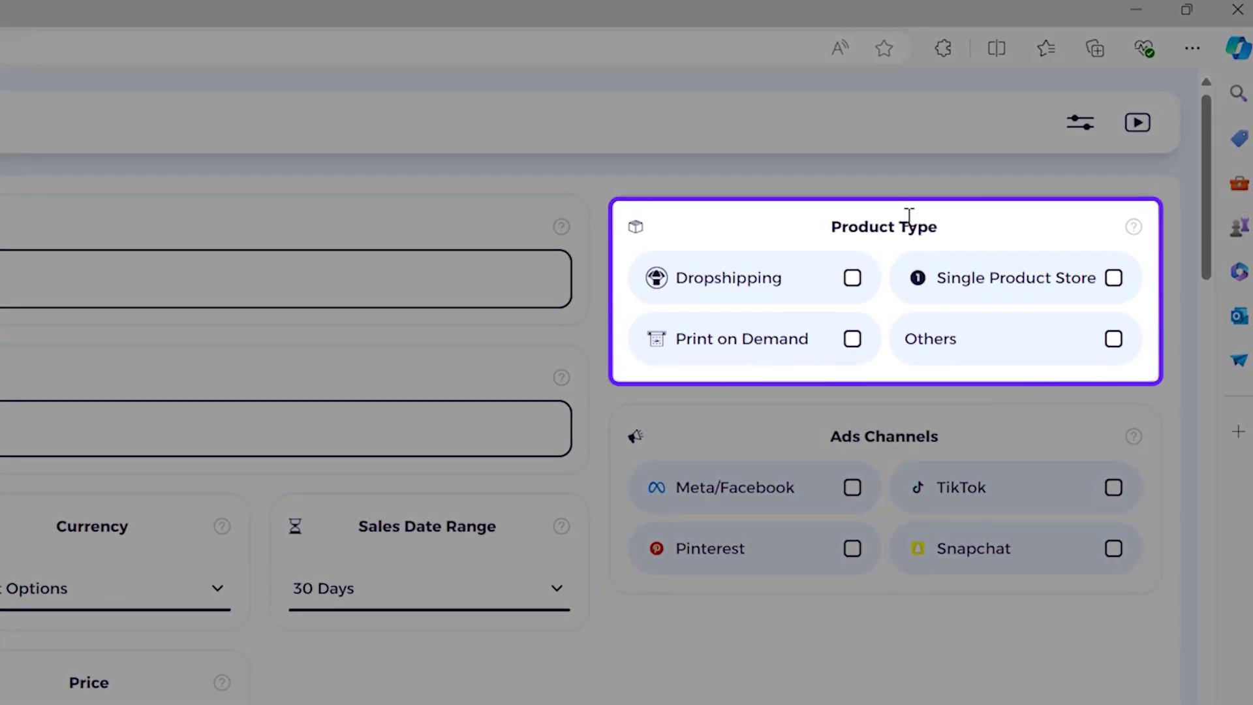
# Tick Single Product Store under Product Type for the usa flag search.
pyautogui.click(1114, 282)
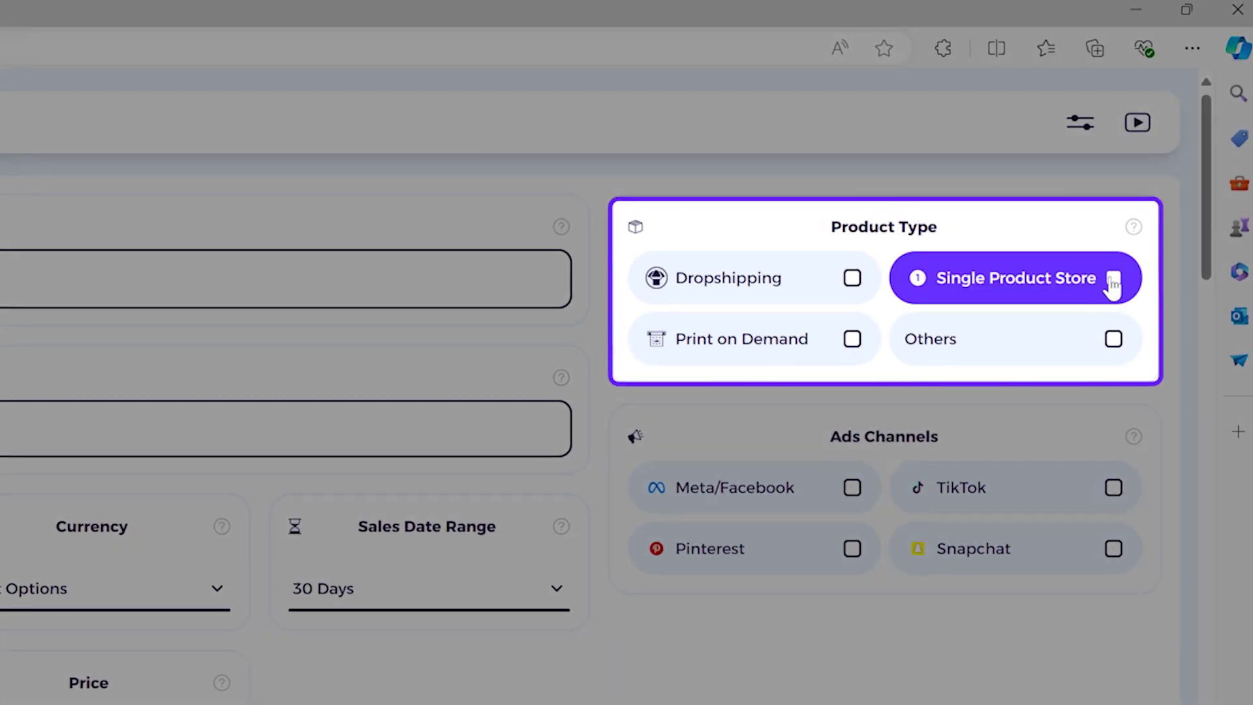
pyautogui.click(1111, 280)
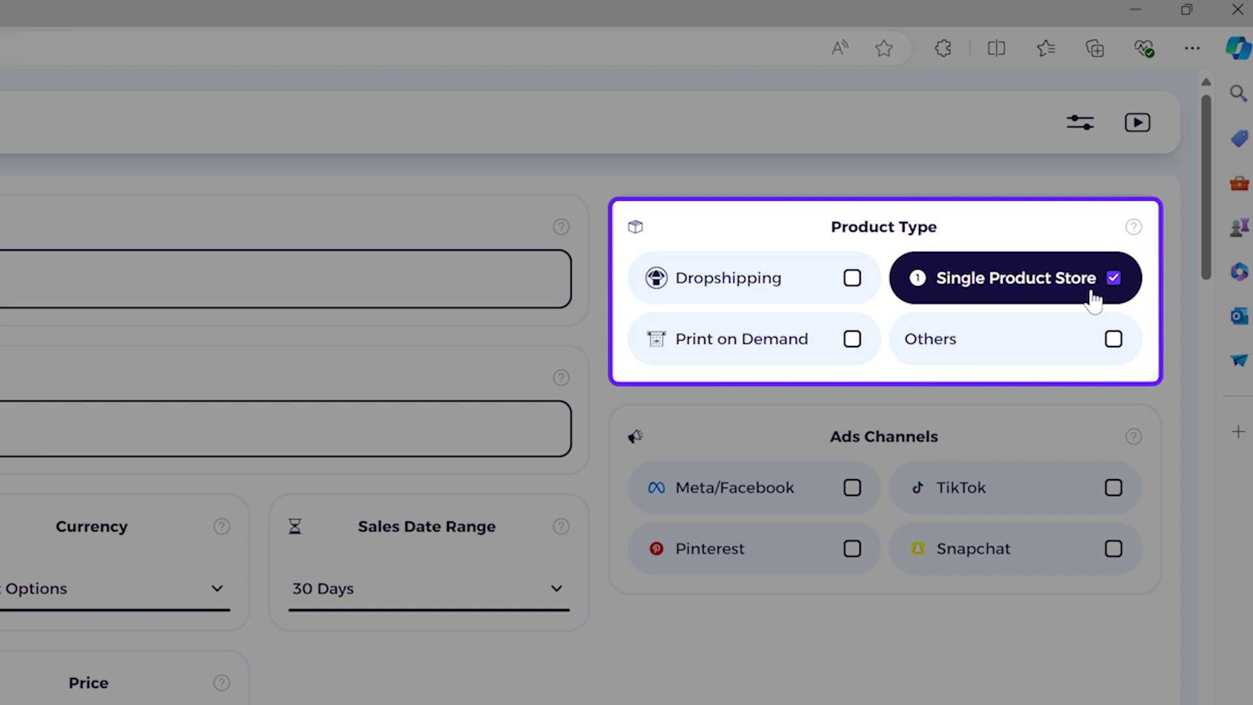
pyautogui.click(98, 288)
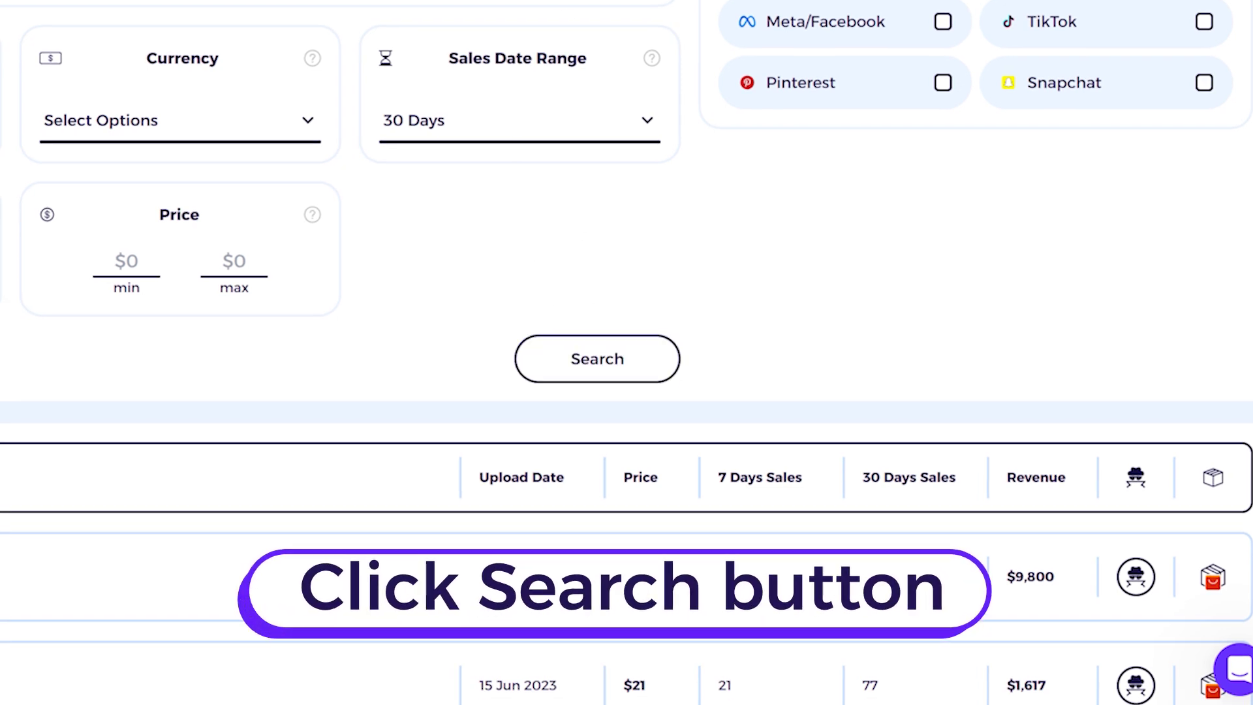
# Rerun the search with the single-product filter and highlight the top product's revenue figure.
pyautogui.click(662, 378)
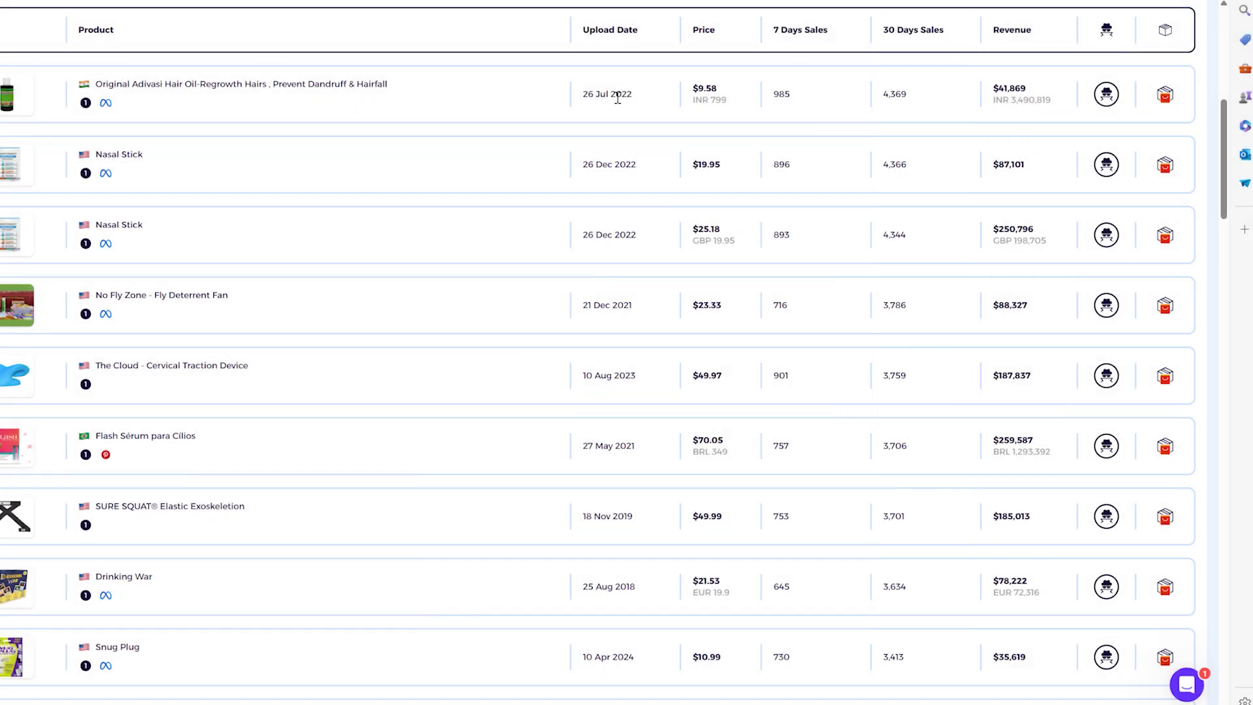
pyautogui.scroll(1, 616, 92)
pyautogui.doubleClick(995, 160)
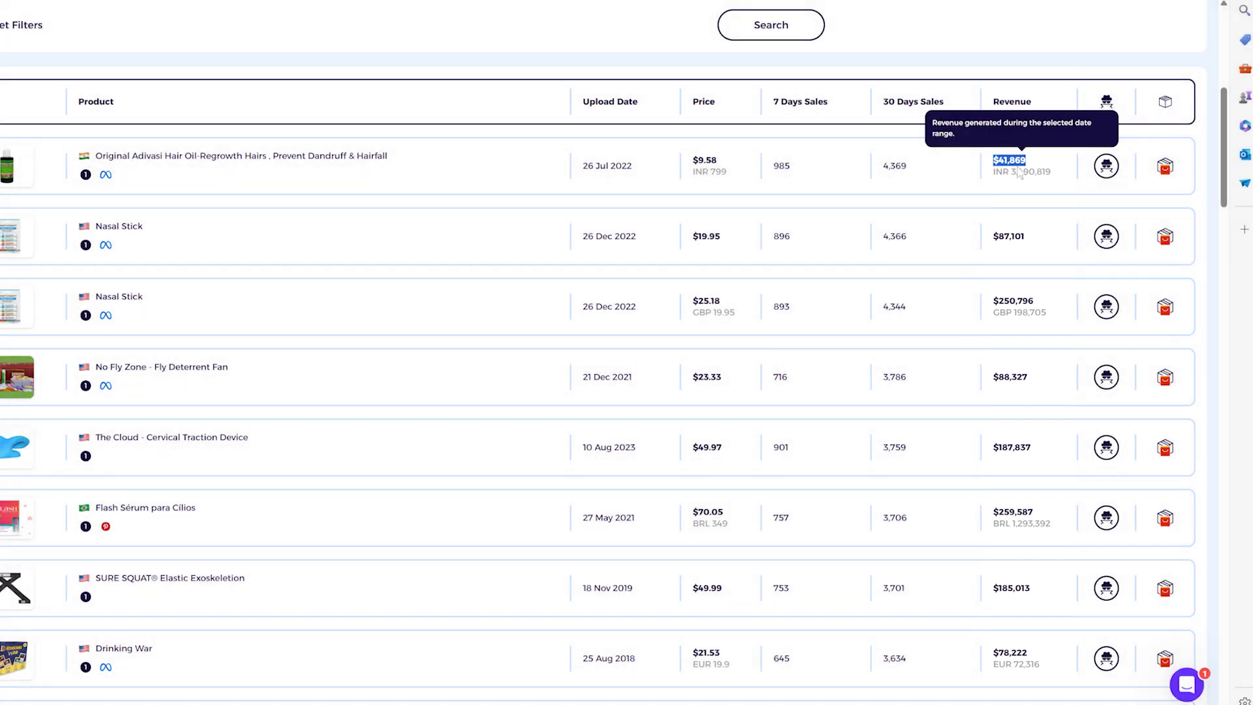
pyautogui.scroll(5, 1103, 532)
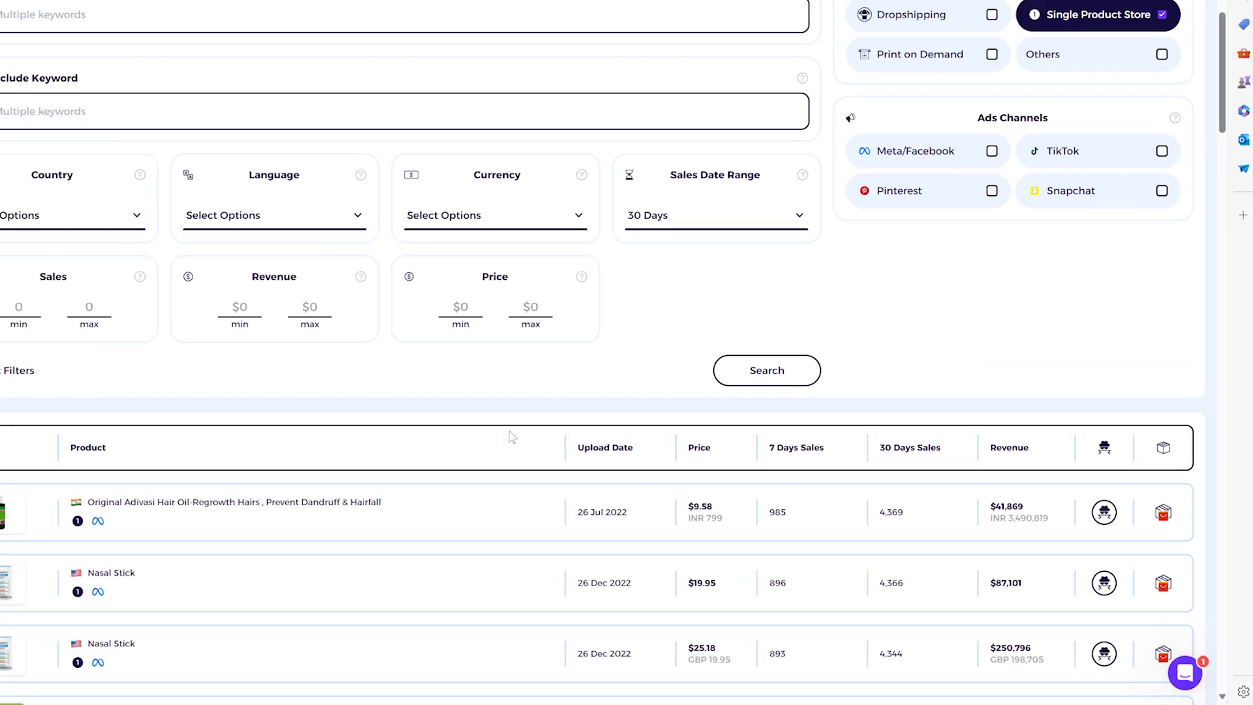
pyautogui.scroll(-3, 573, 453)
# Show similar AliExpress products for the Gold Candle Snuffer row.
pyautogui.scroll(-7, 363, 452)
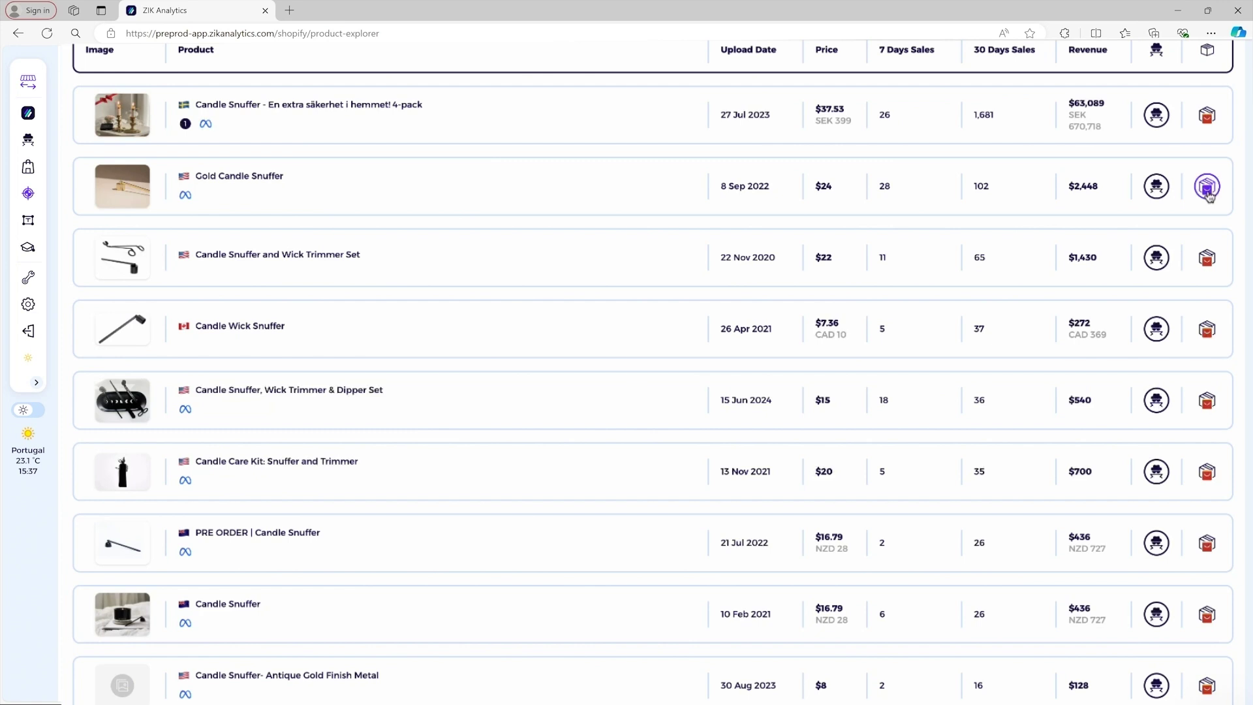
pyautogui.click(1208, 188)
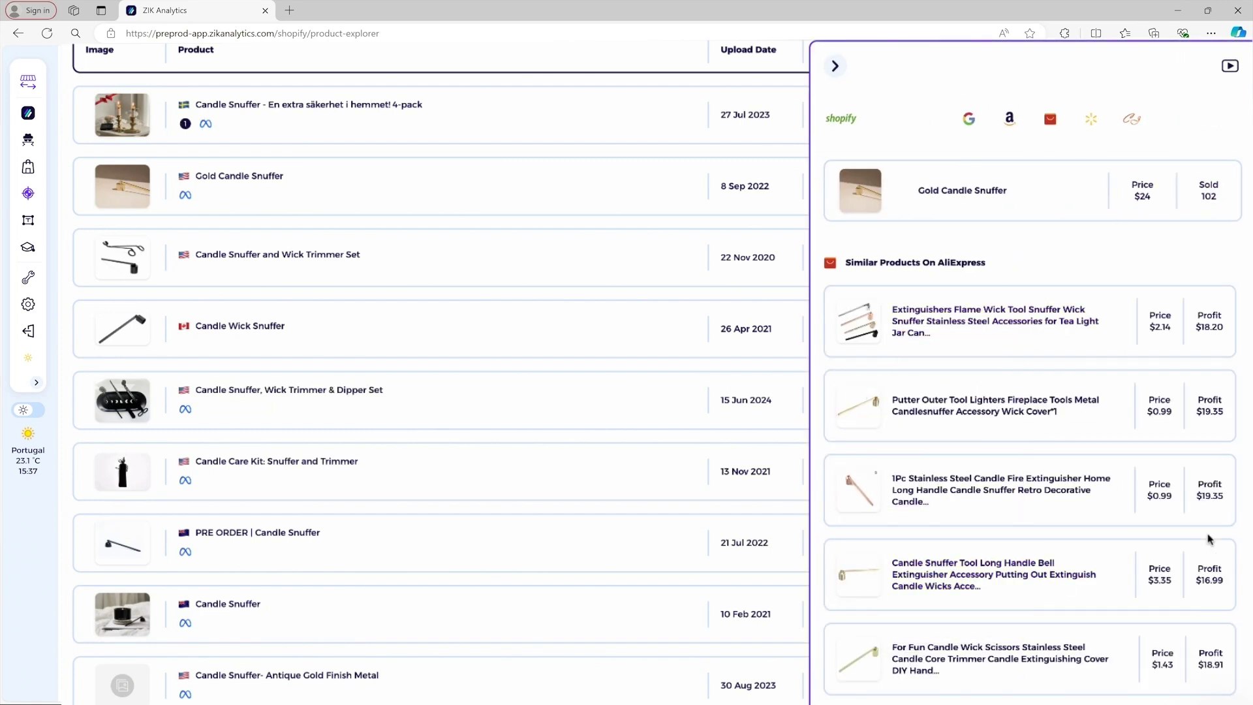
pyautogui.moveTo(858, 405)
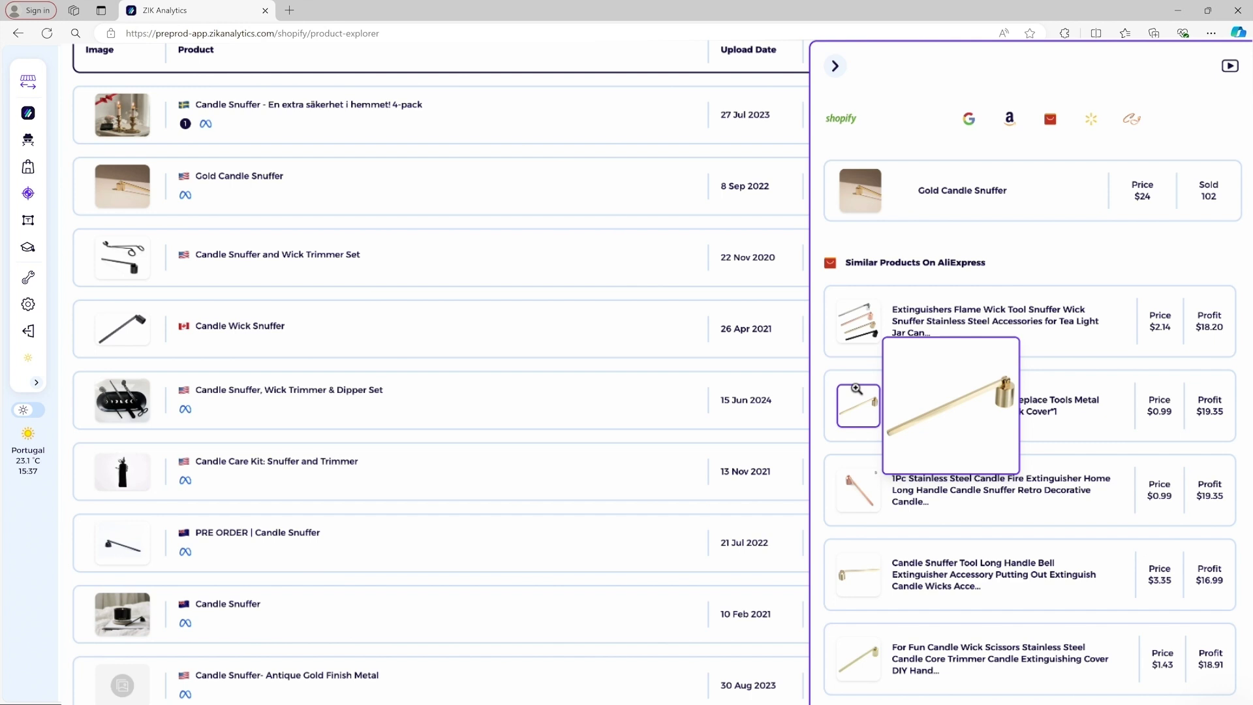
pyautogui.scroll(-3, 280, 449)
# Find the Candle Snuffer 4-pack, mark its 1,810 sales and $67,930 revenue, and bring up its Meta link menu.
pyautogui.scroll(-1, 281, 449)
pyautogui.scroll(-6, 282, 454)
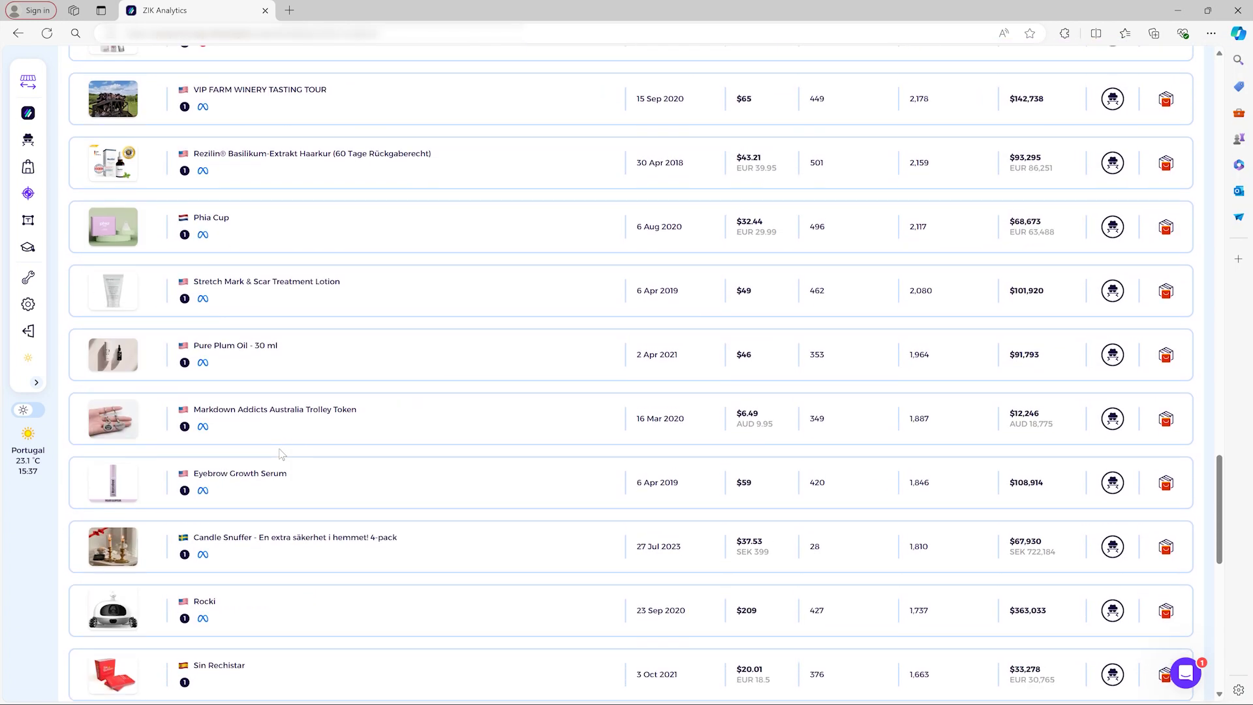
pyautogui.scroll(-1, 281, 453)
pyautogui.scroll(-1, 297, 451)
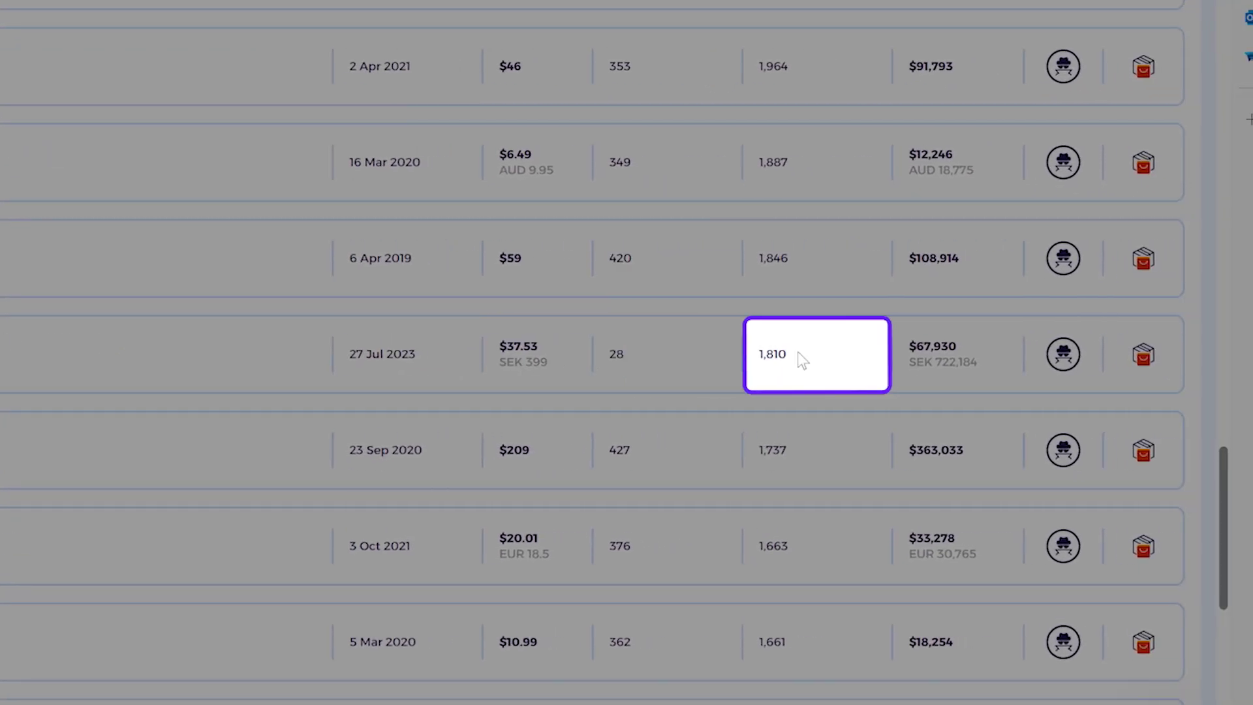
pyautogui.doubleClick(775, 356)
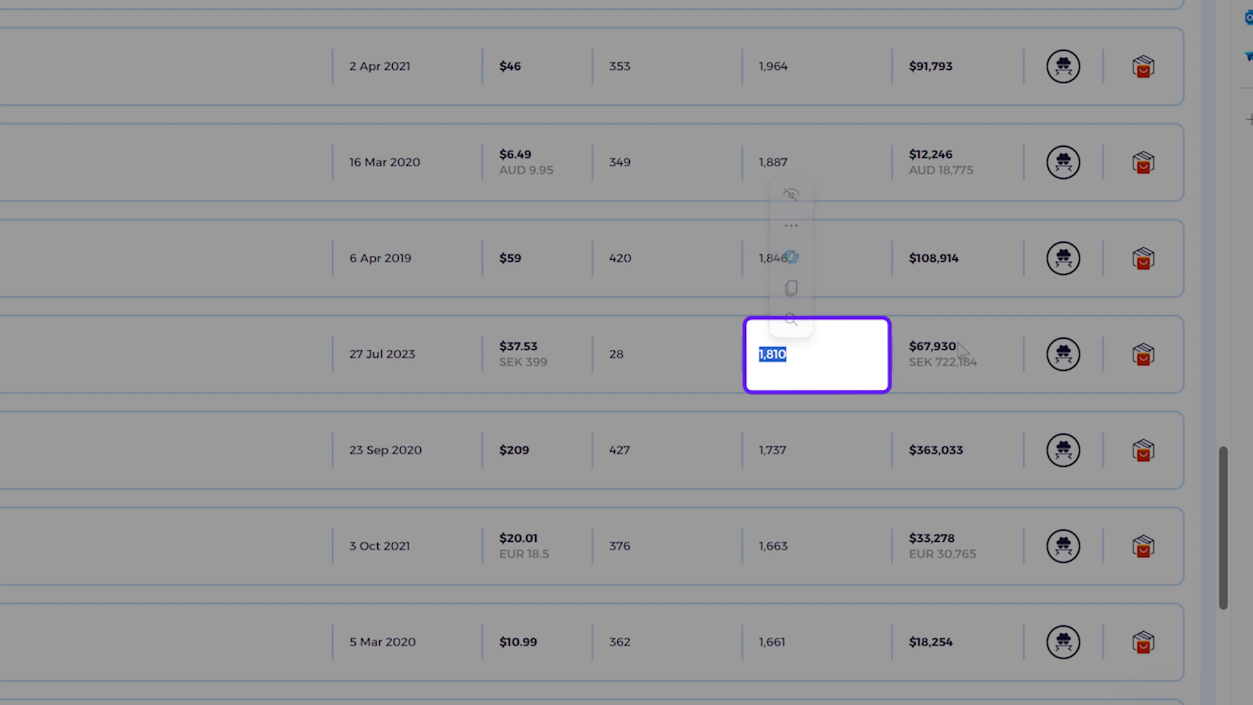
pyautogui.moveTo(962, 348); pyautogui.dragTo(910, 348)
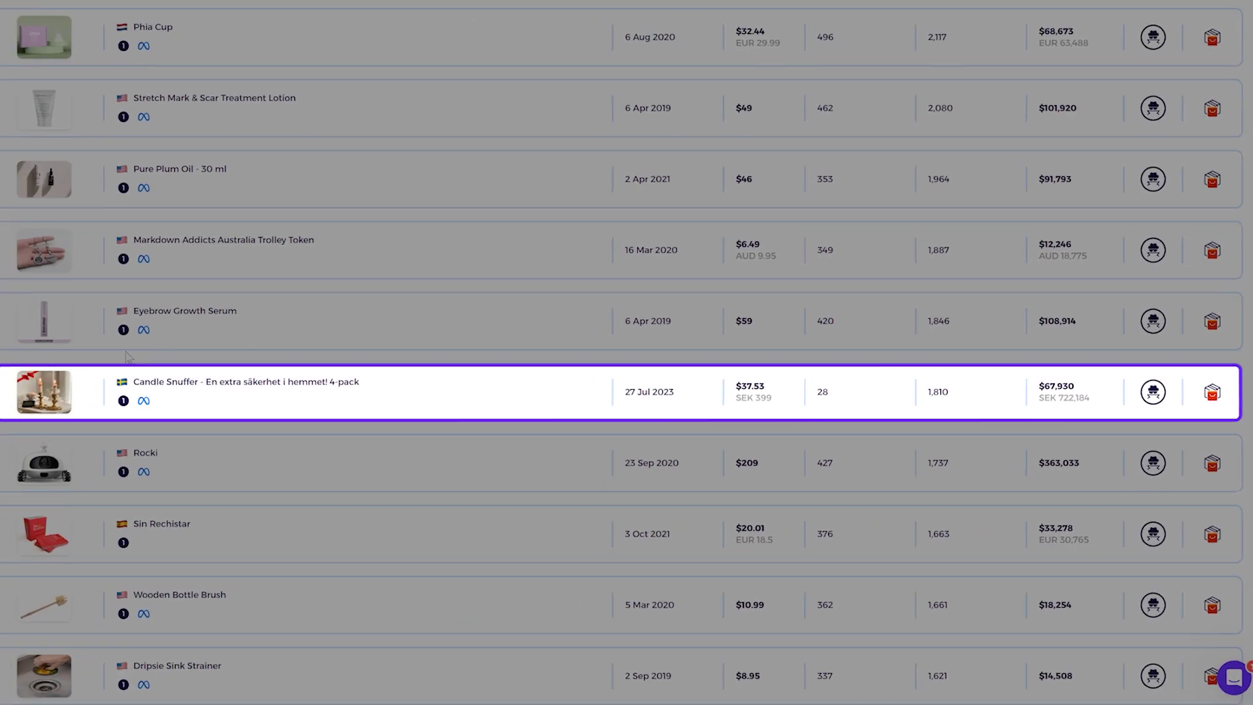
pyautogui.rightClick(152, 404)
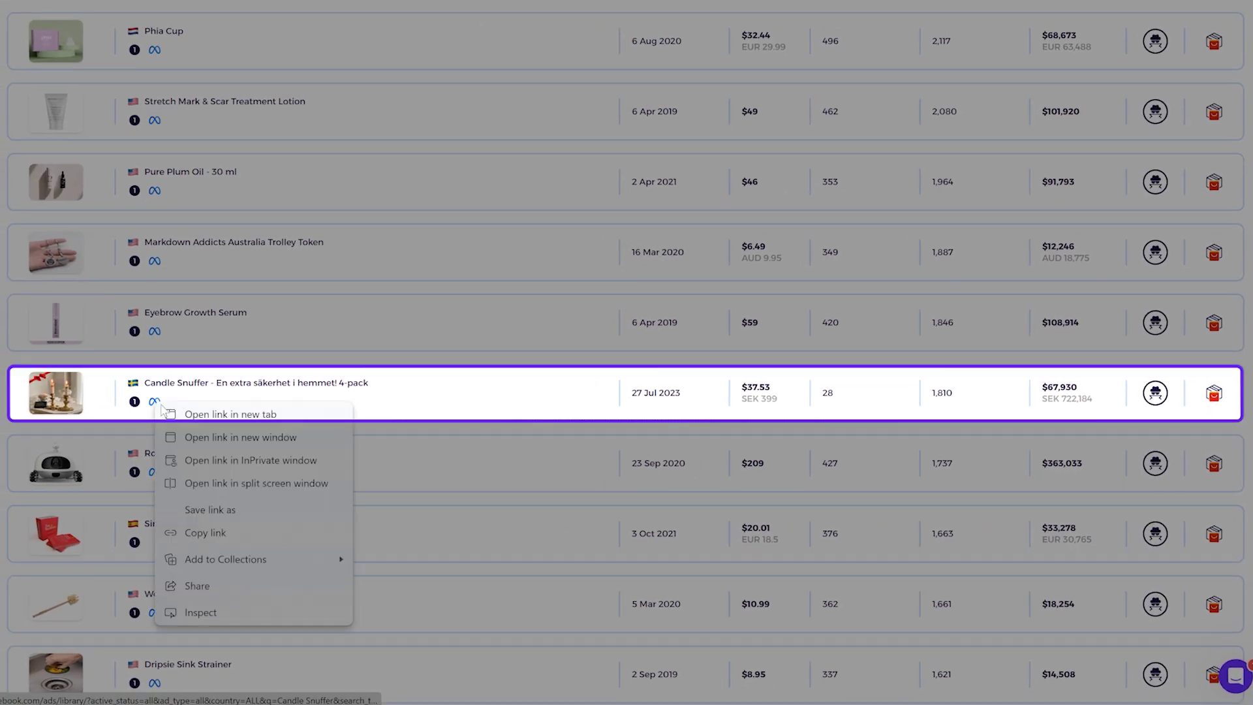
# Open the Candle Snuffer Meta ads in a new tab and briefly play a December 2023 video ad.
pyautogui.click(170, 411)
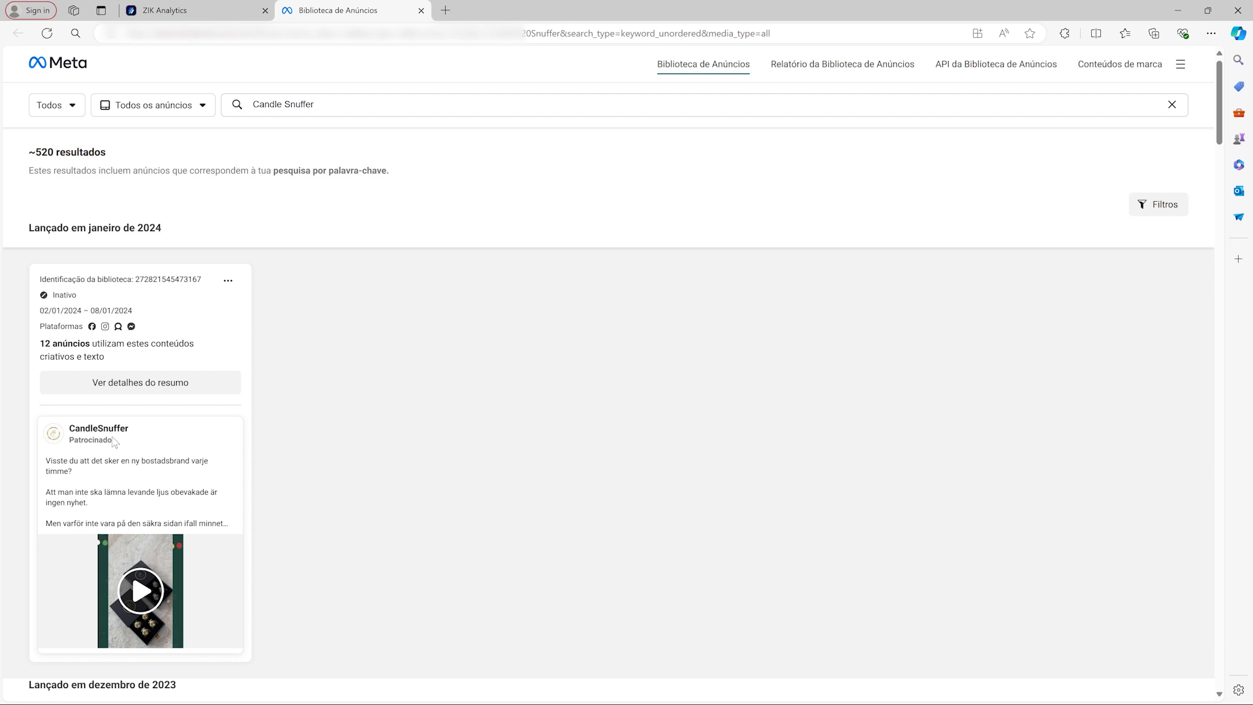
pyautogui.scroll(-3, 106, 433)
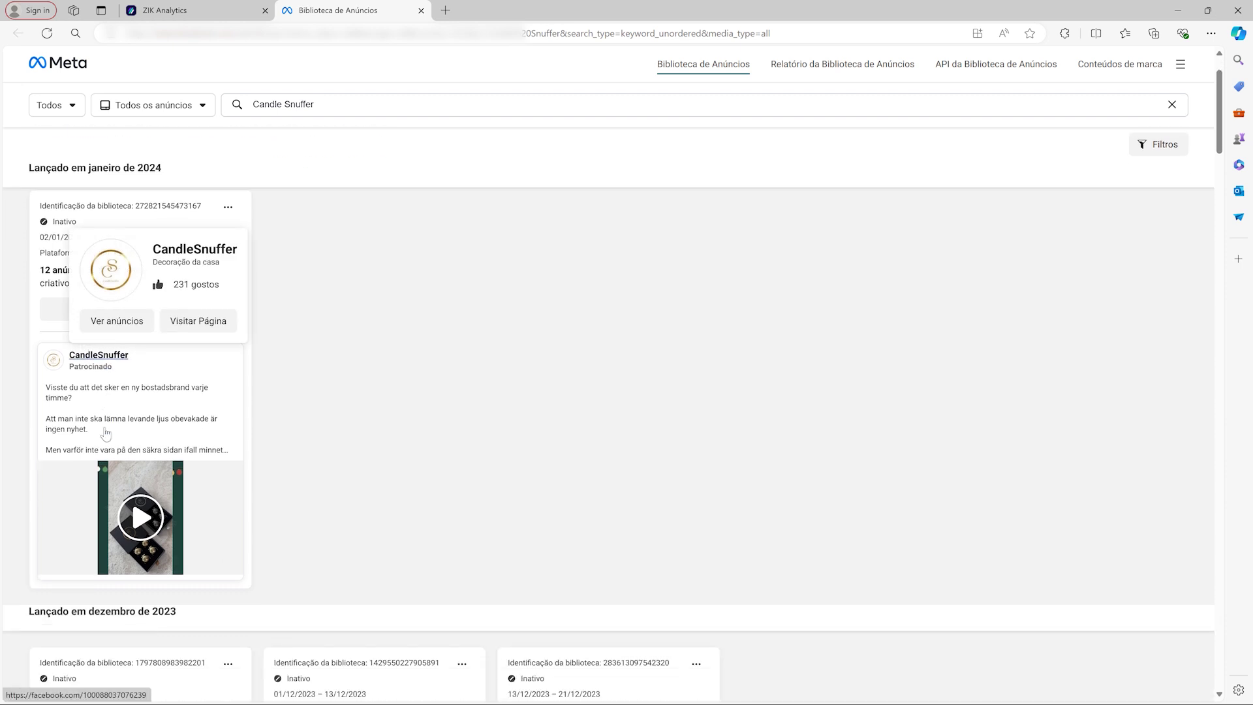
pyautogui.scroll(-4, 407, 288)
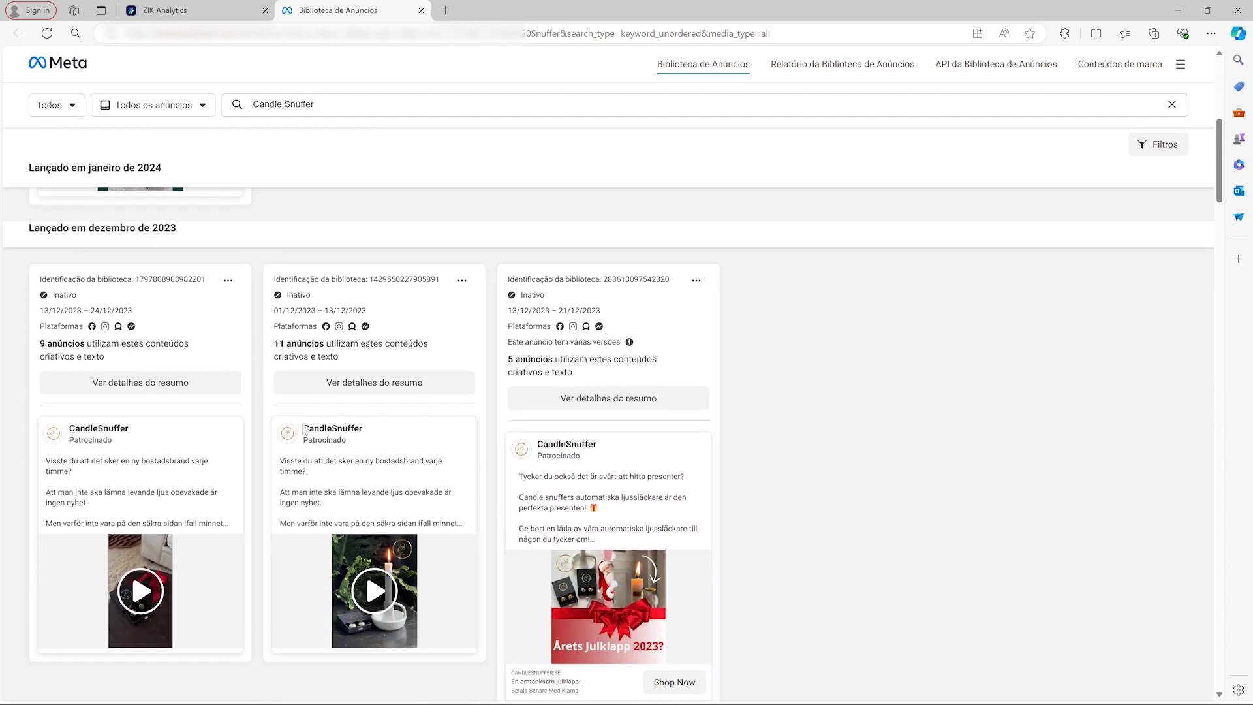
pyautogui.scroll(-2, 575, 219)
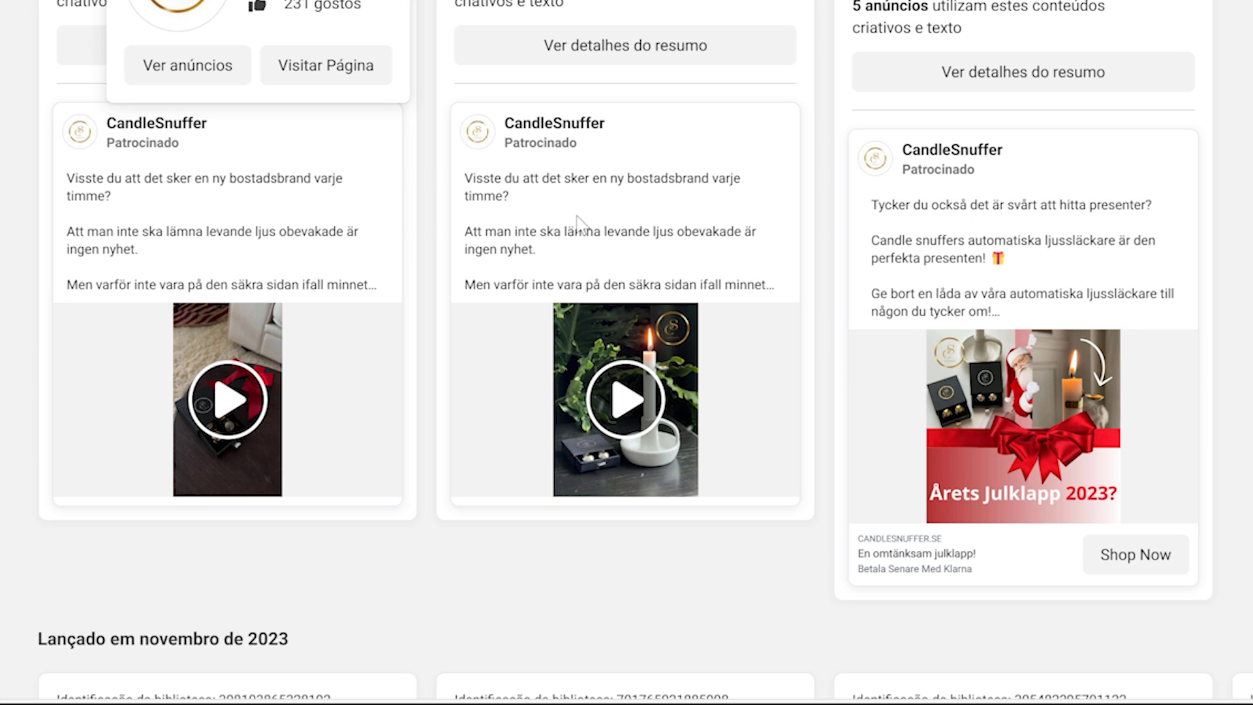
pyautogui.click(630, 397)
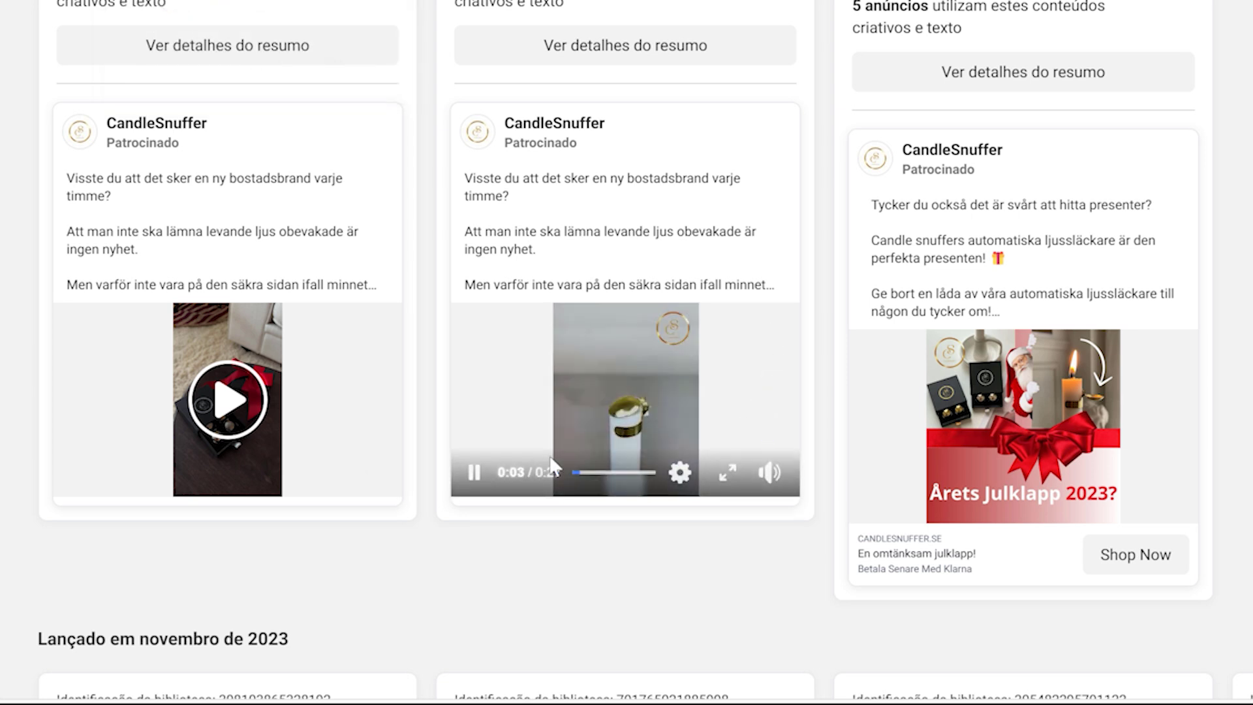
pyautogui.click(474, 473)
pyautogui.moveTo(554, 123)
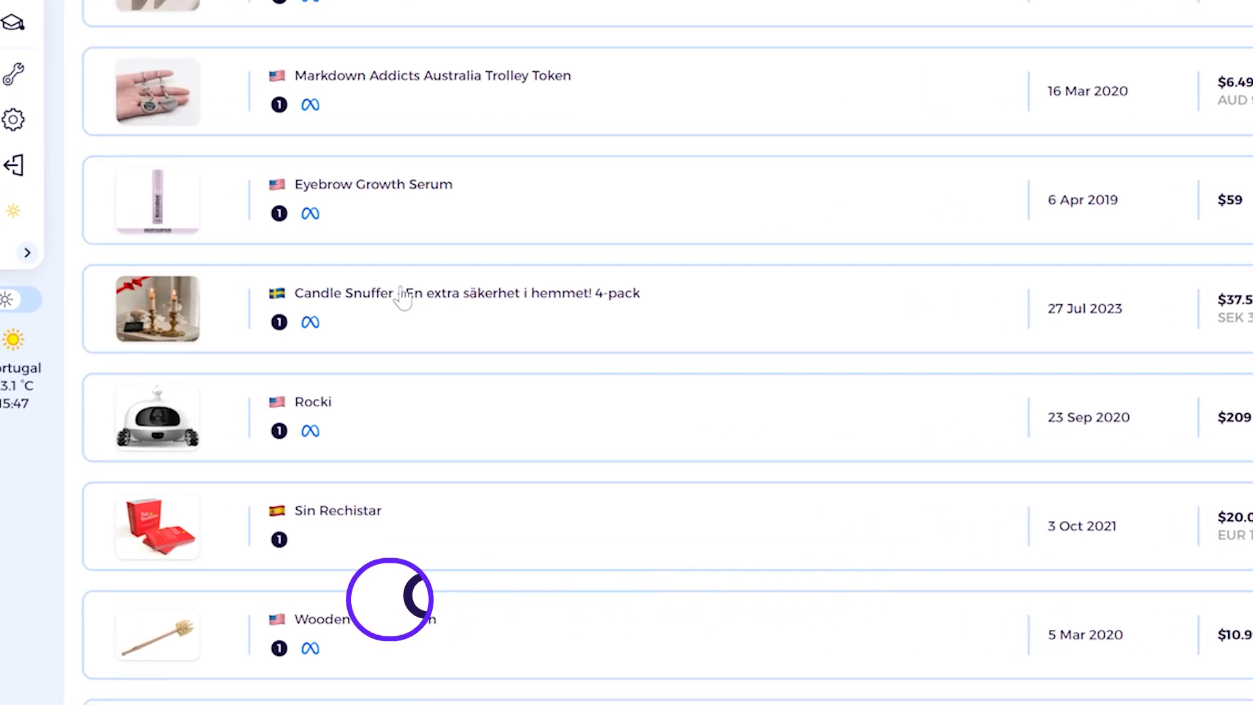
# Read the candlesnuffer.se 4-pack page (399 kr) translated into English, then return to ZIK Analytics.
pyautogui.click(388, 306)
pyautogui.click(857, 127)
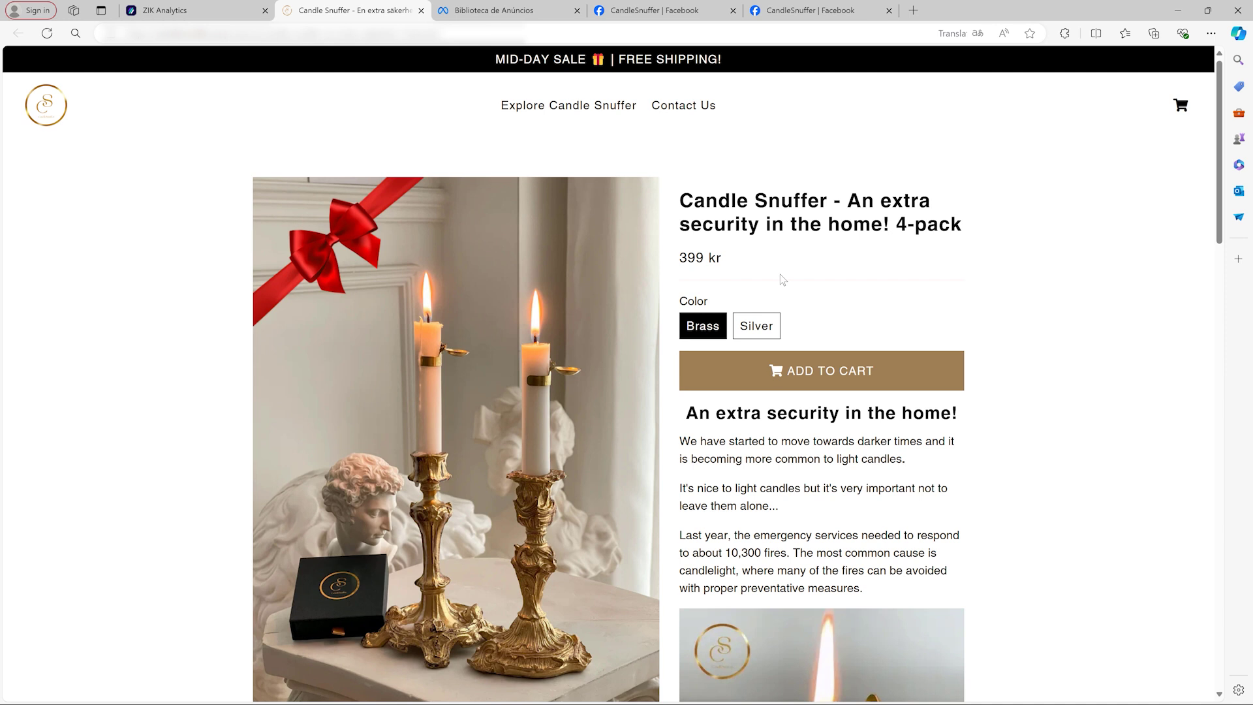
pyautogui.scroll(-2, 692, 342)
pyautogui.scroll(-2, 692, 343)
pyautogui.scroll(-7, 692, 343)
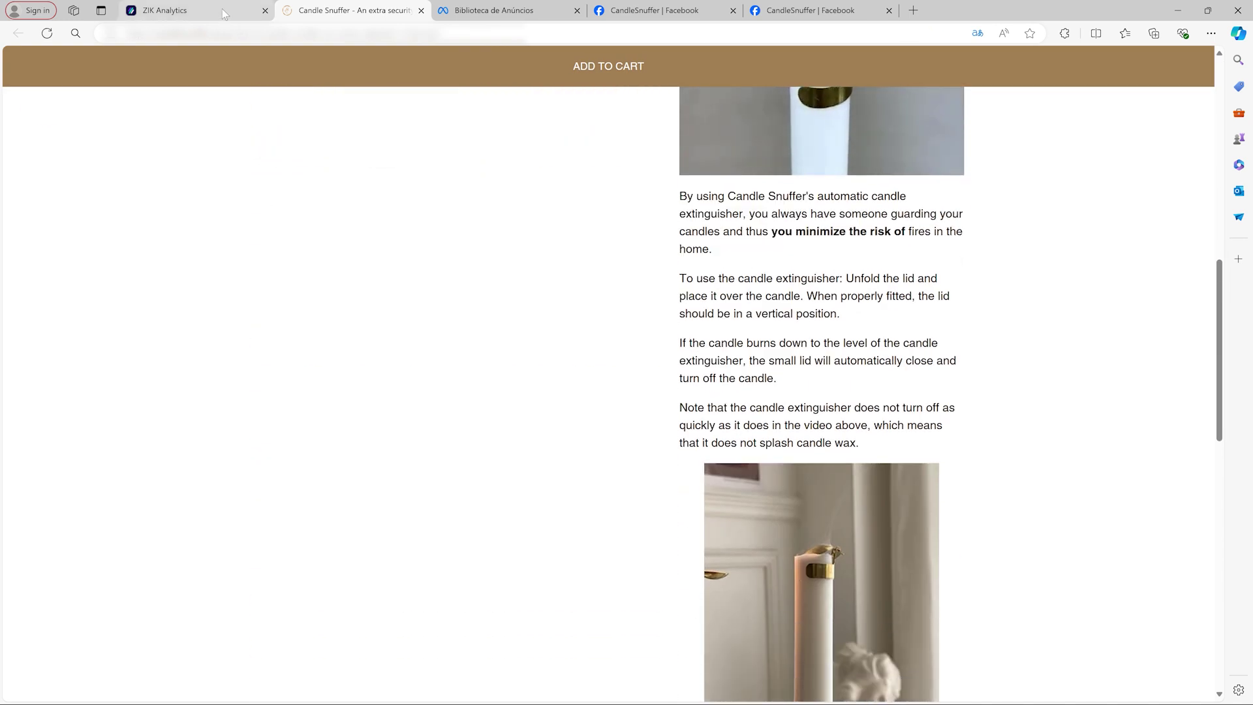
pyautogui.click(222, 10)
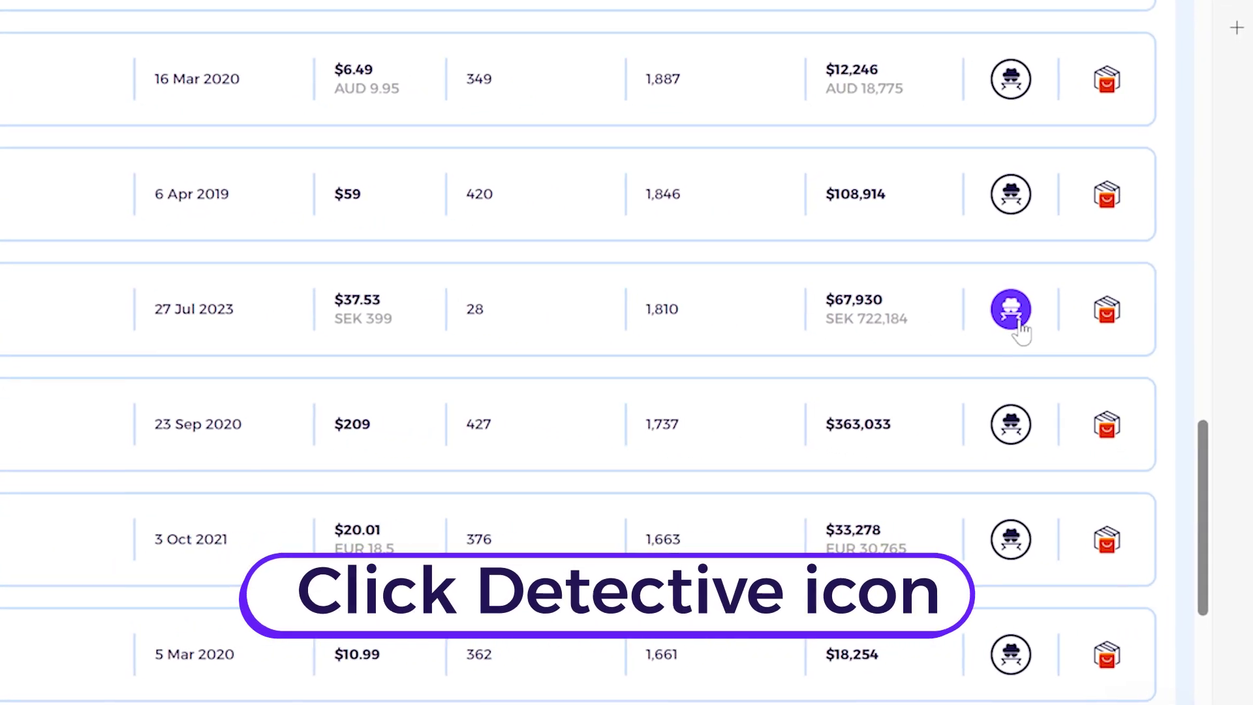
# Open candlesnuffer.se's Sales Tracker (1,937 sales, $72,697 revenue), then go back to the product results.
pyautogui.click(1019, 322)
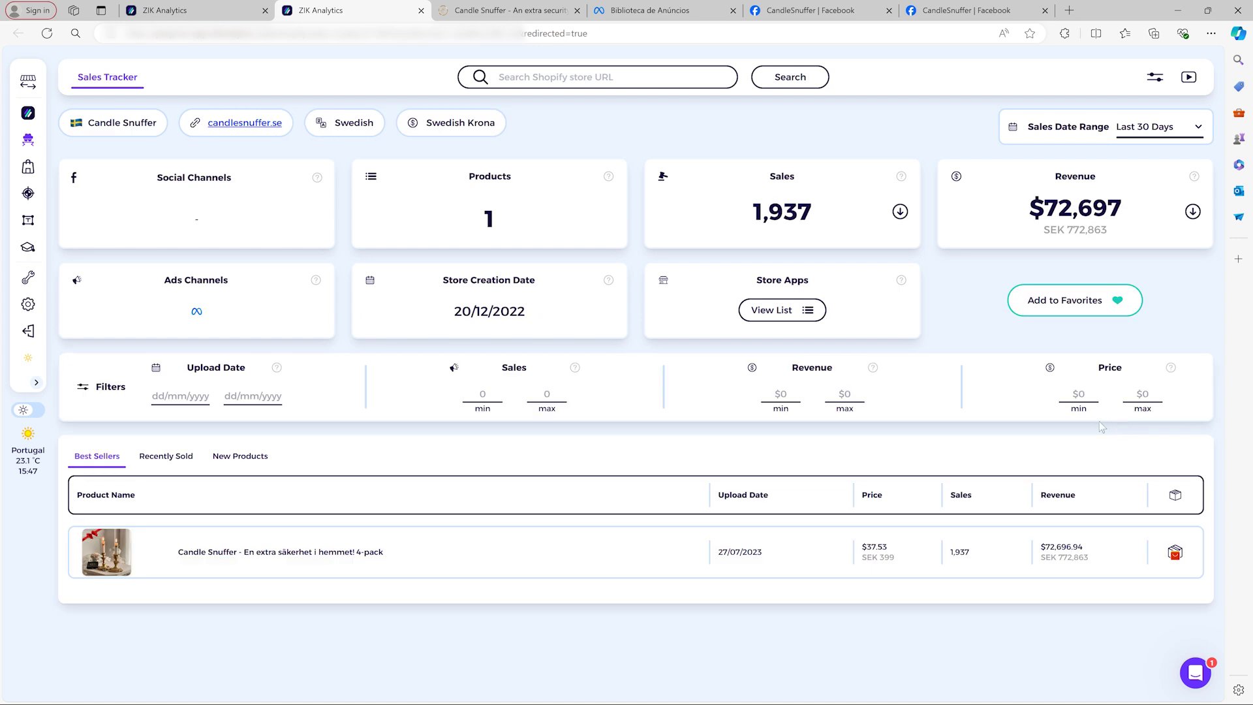
pyautogui.click(229, 11)
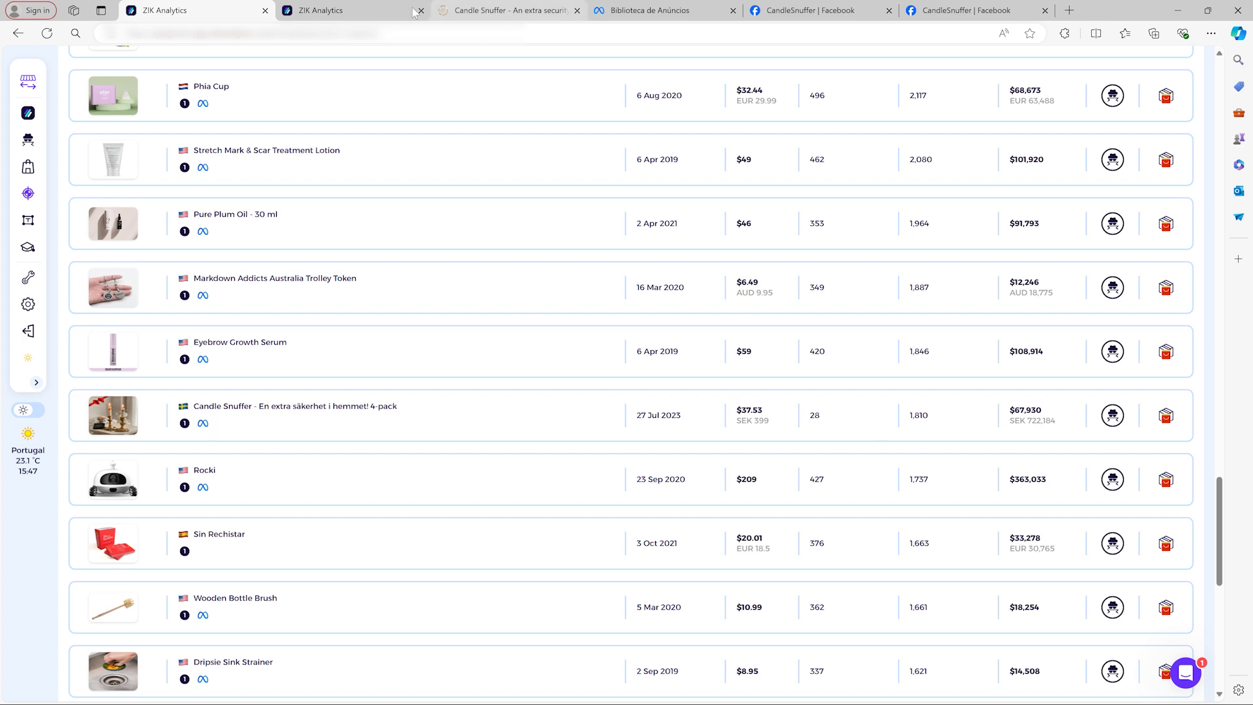
# Check the Sales Tracker tab, then open Item Finder for the Candle Snuffer 4-pack.
pyautogui.click(332, 12)
pyautogui.click(196, 11)
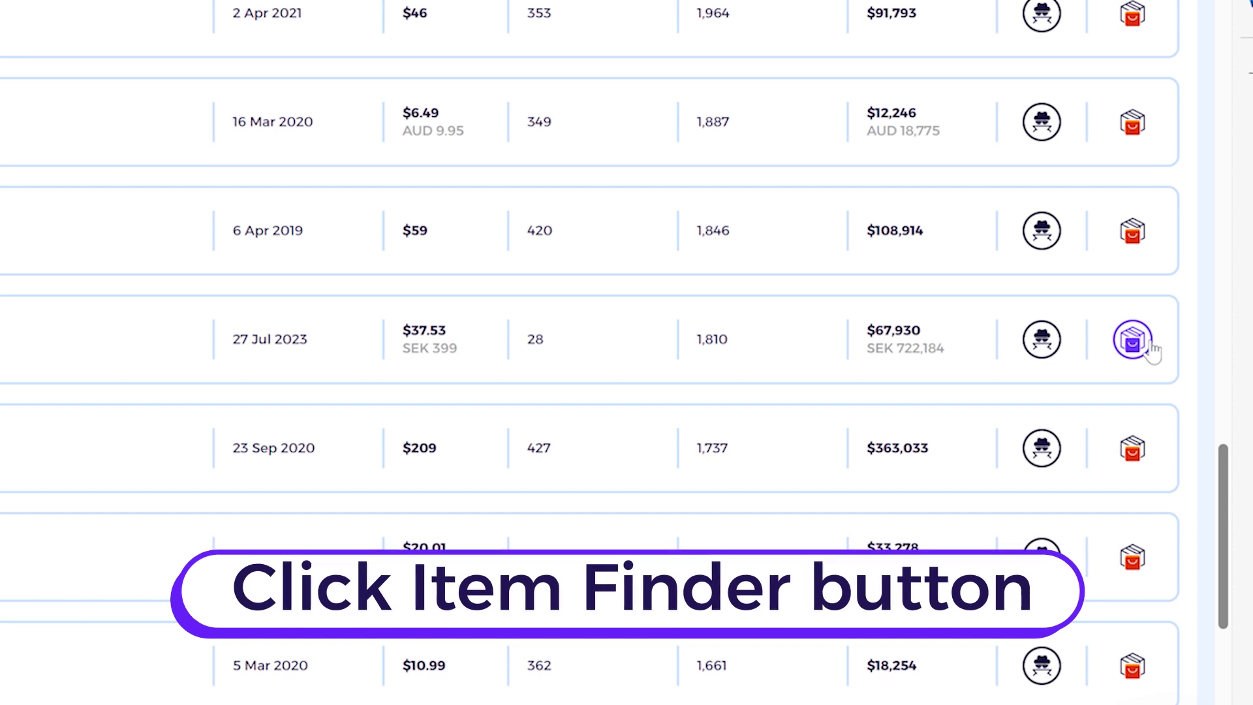
pyautogui.click(1149, 347)
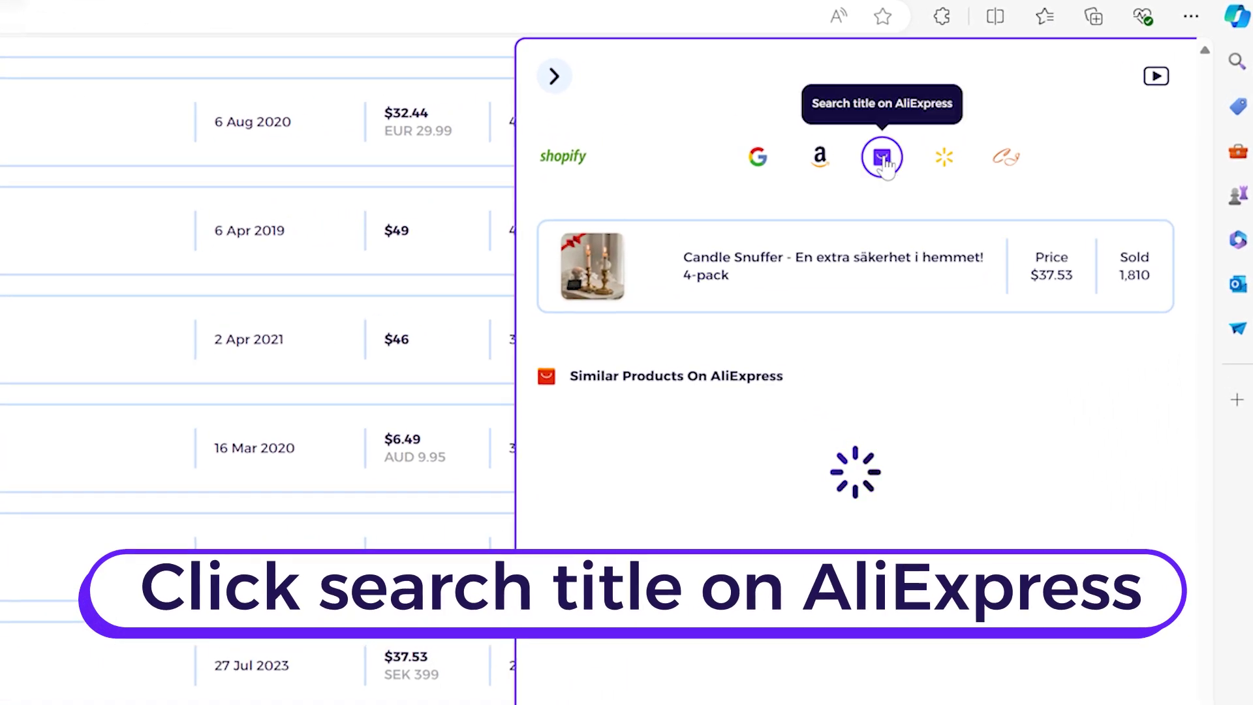
# Search AliExpress for the product title trimmed to just 'Candle Snuffer'.
pyautogui.click(883, 158)
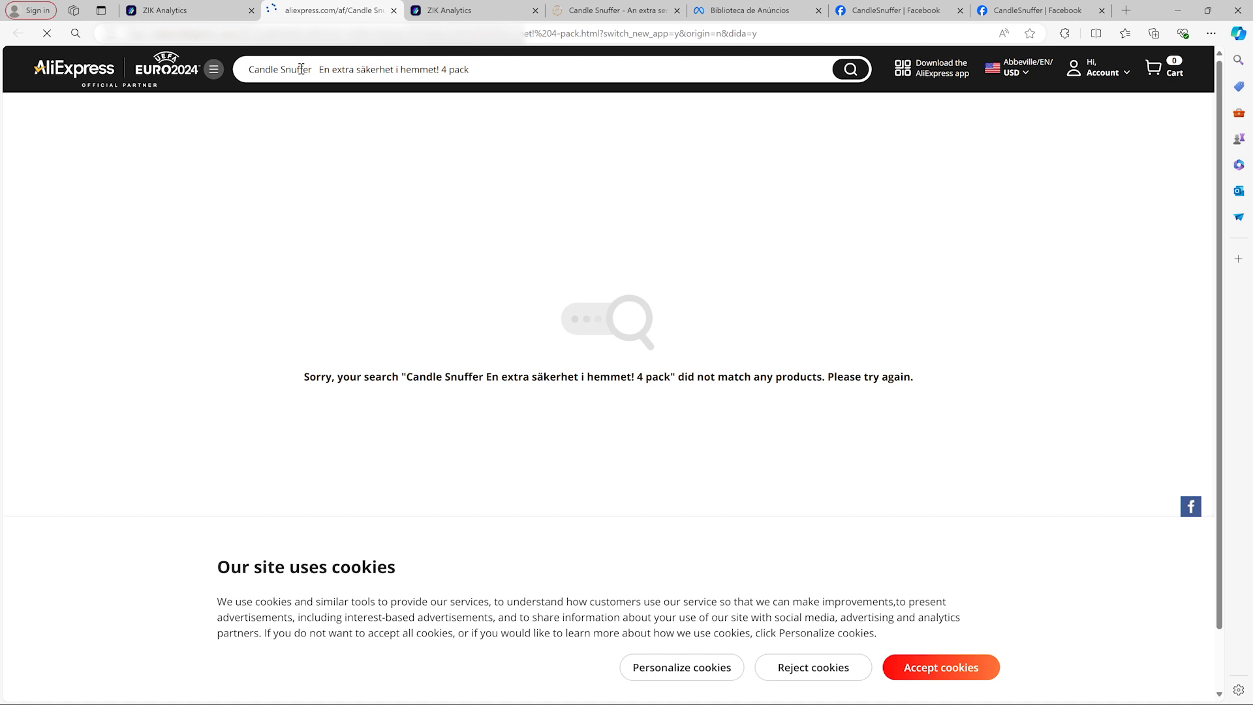
pyautogui.moveTo(322, 69); pyautogui.dragTo(569, 68)
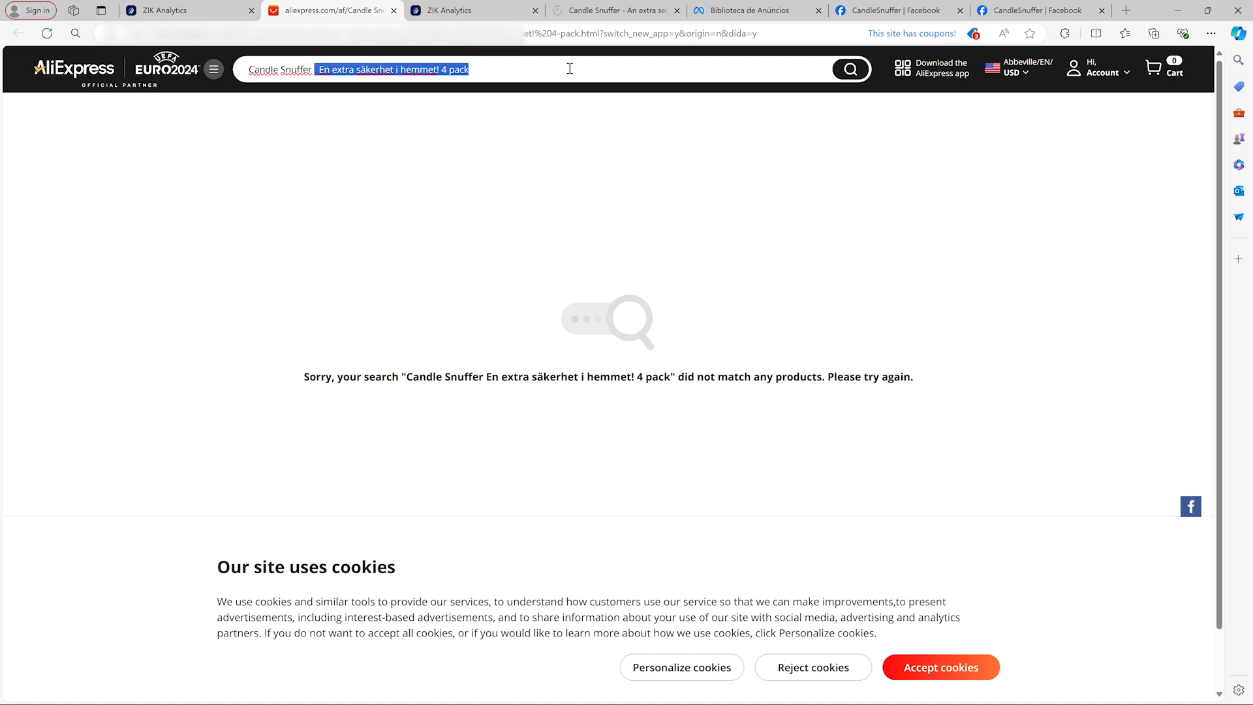
pyautogui.press('BackSpace')
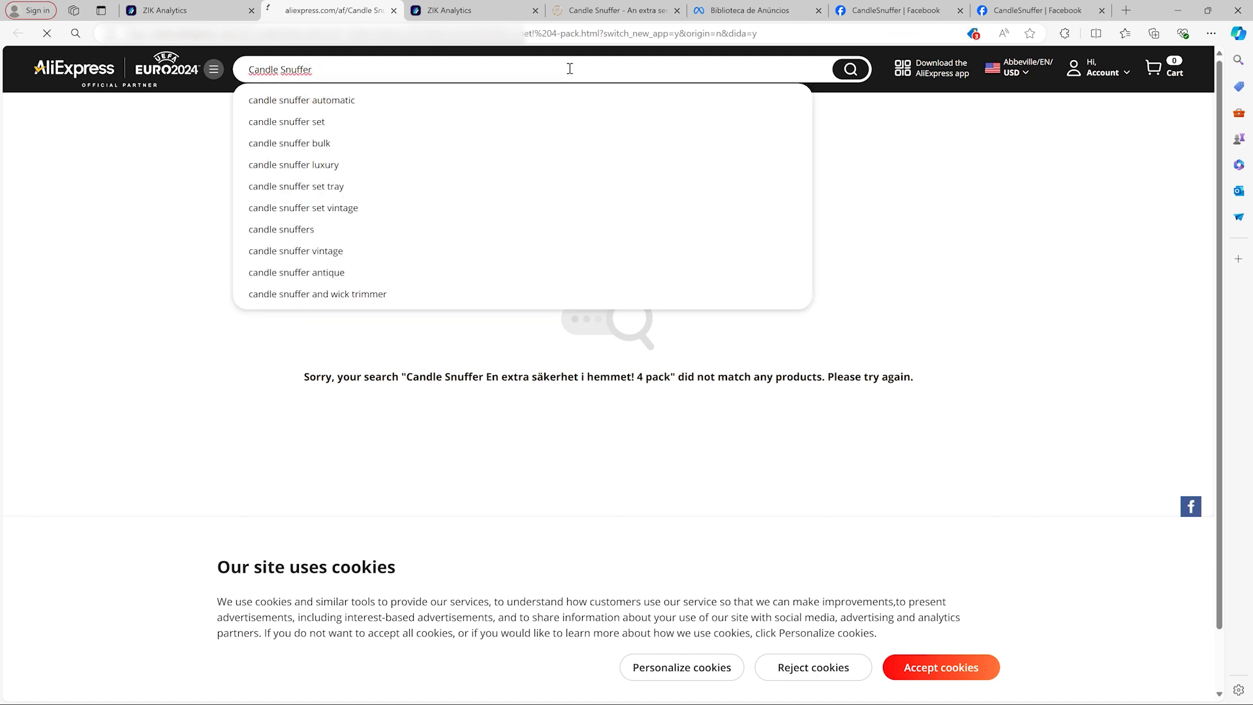
pyautogui.press('Return')
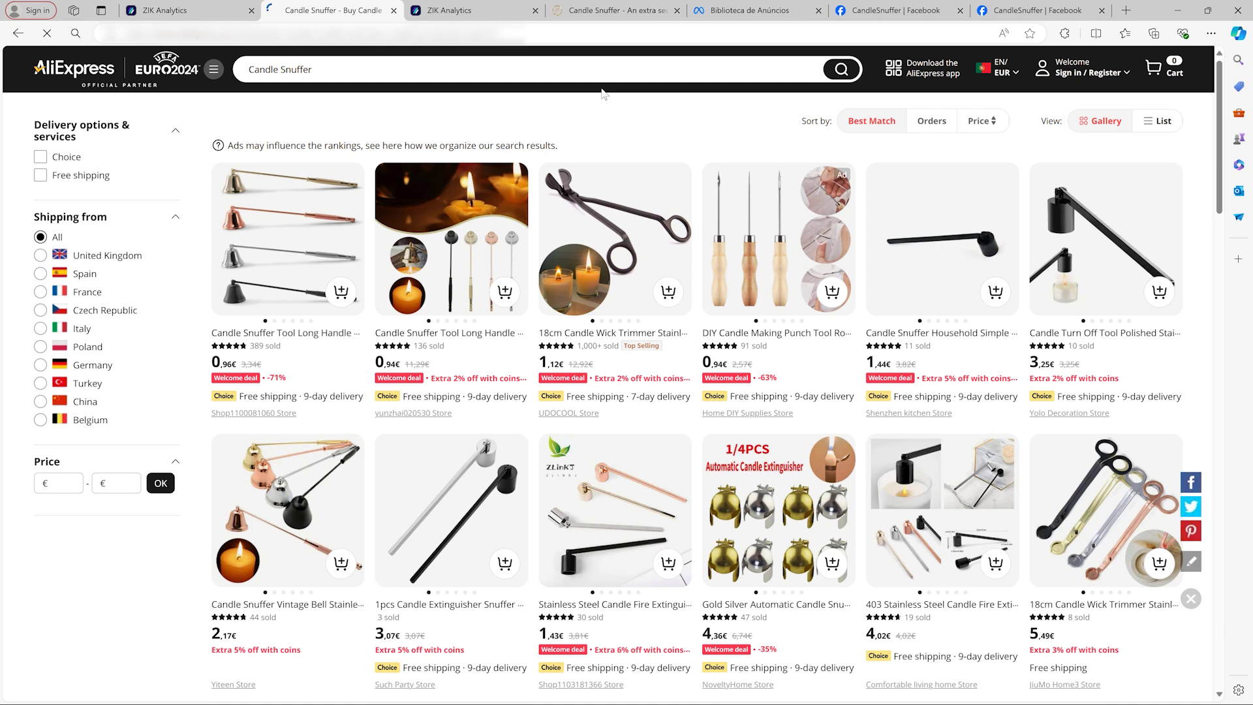
# Accept cookies, browse the results, and open the 6€ LJL-Candle Extinguisher listing in a background tab.
pyautogui.click(938, 673)
pyautogui.scroll(-4, 756, 220)
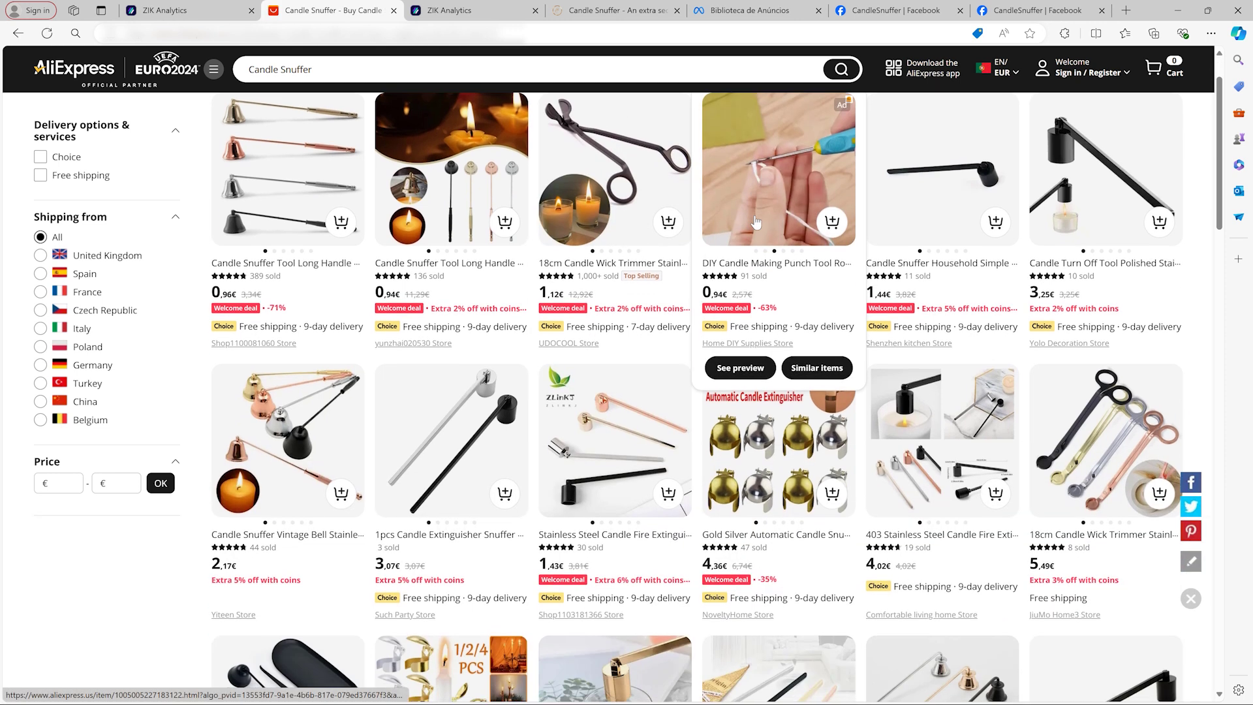
pyautogui.scroll(-5, 756, 220)
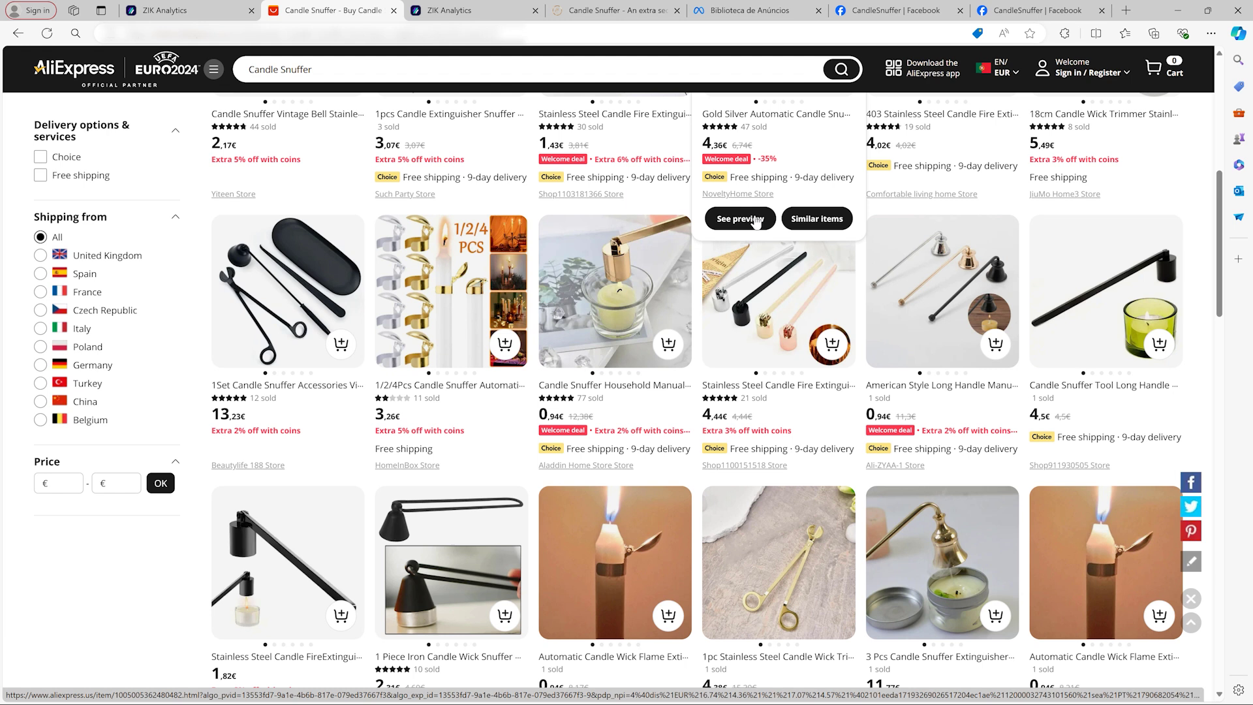
pyautogui.scroll(-4, 756, 220)
pyautogui.scroll(-3, 756, 222)
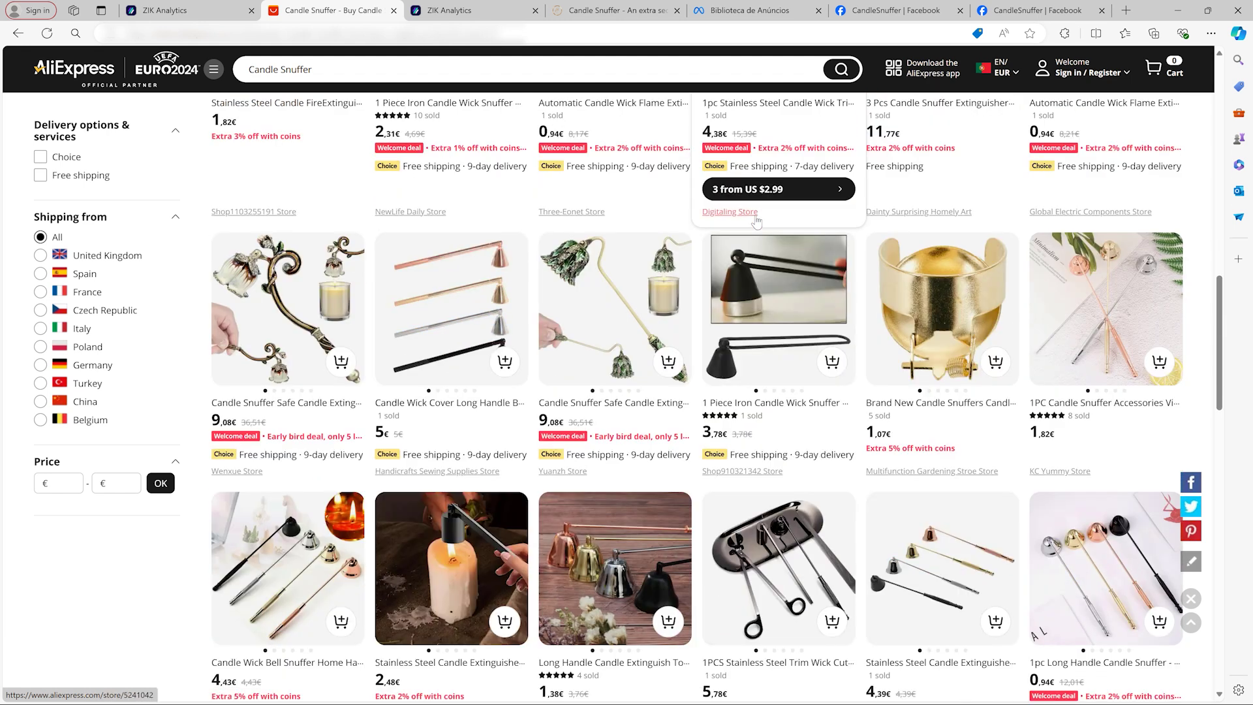
pyautogui.scroll(-4, 756, 221)
pyautogui.scroll(-3, 756, 220)
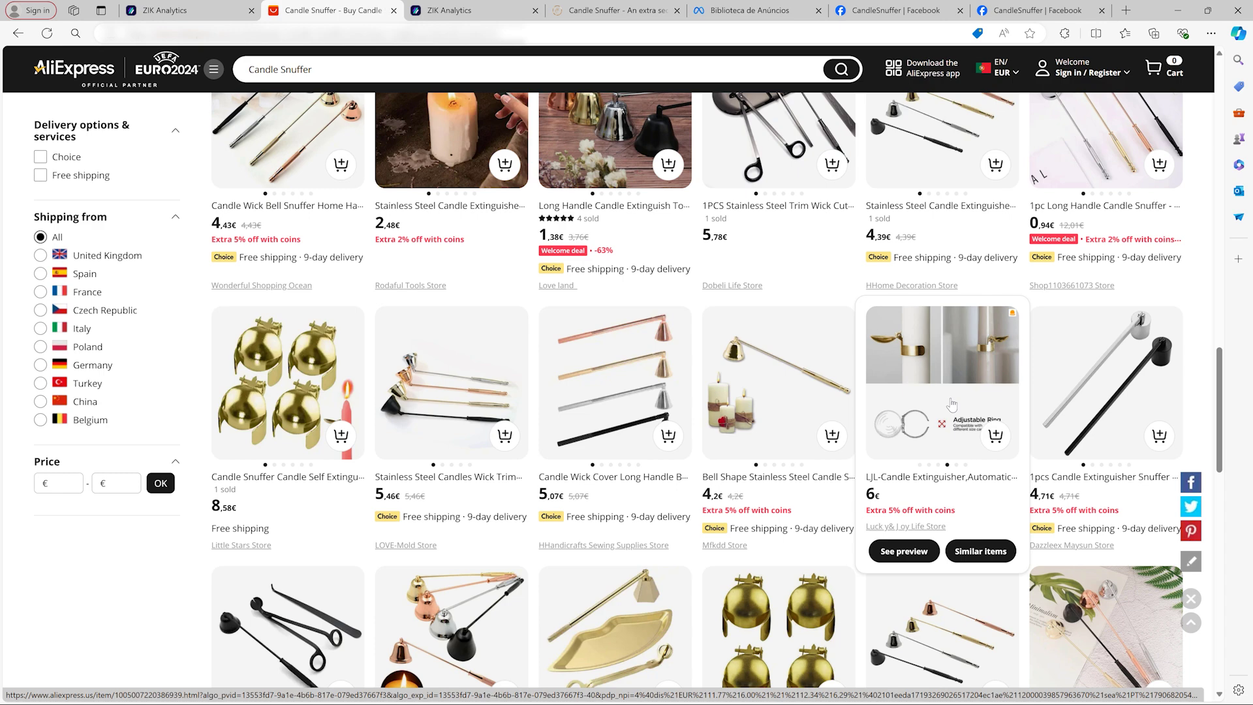
pyautogui.scroll(-1, 952, 403)
pyautogui.middleClick(949, 465)
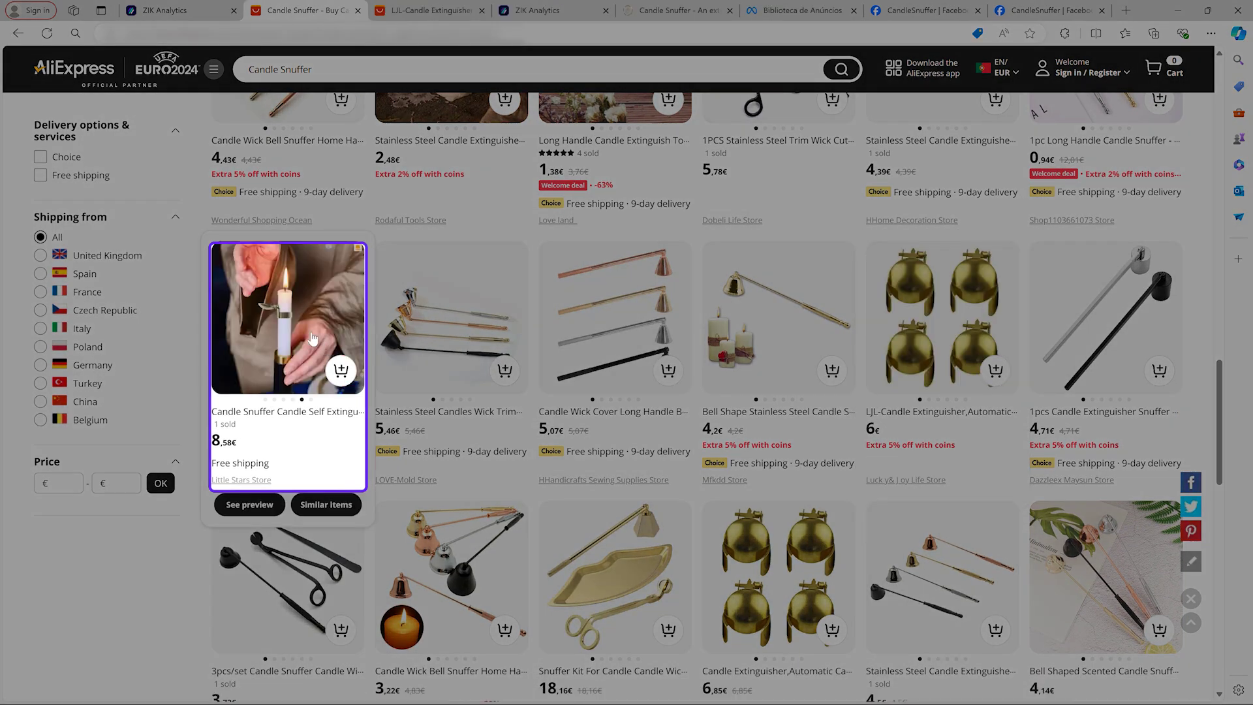
# Compare the Little Stars Store snuffer with LJL's Gold Glossy Style option at 9,34€ plus 3,05€ shipping.
pyautogui.click(313, 338)
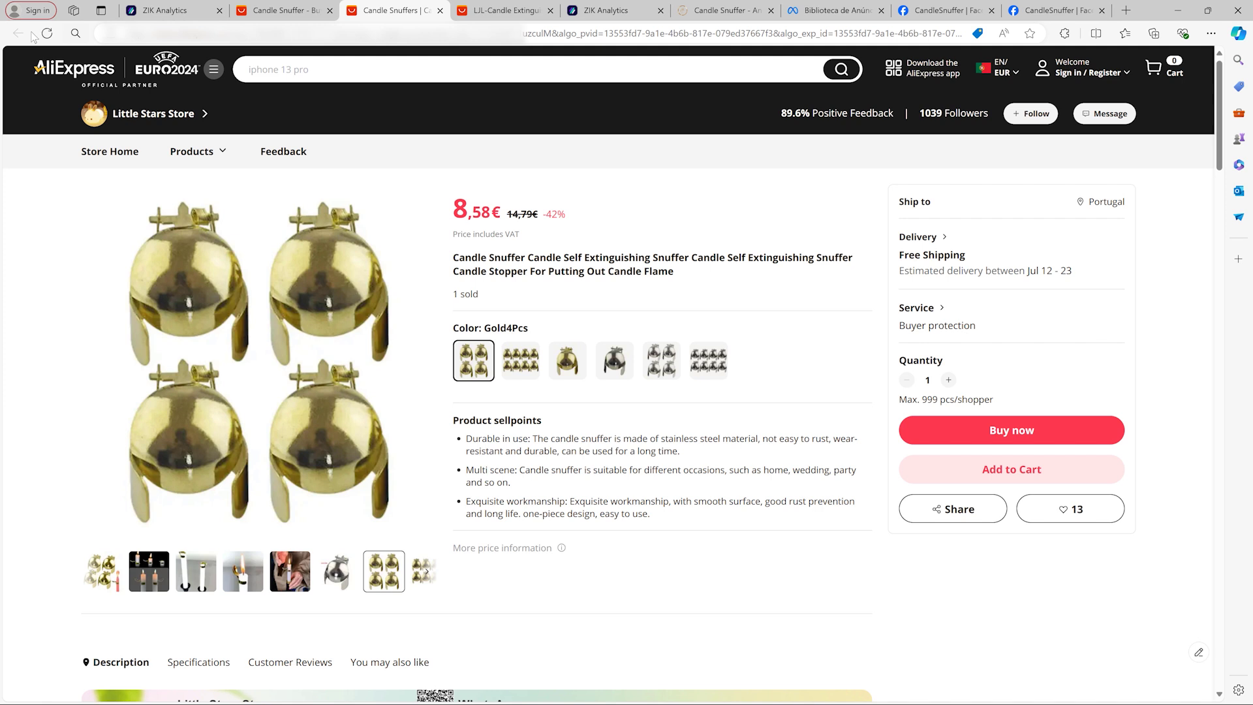
pyautogui.click(506, 10)
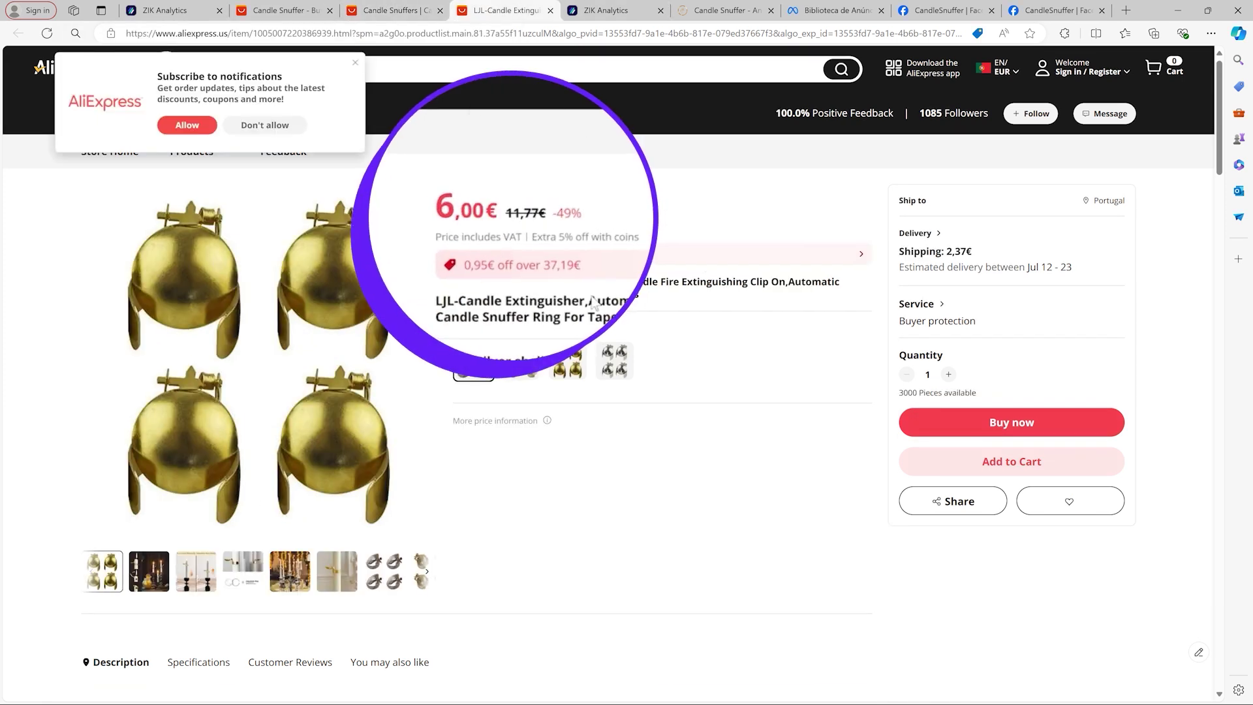
pyautogui.click(577, 364)
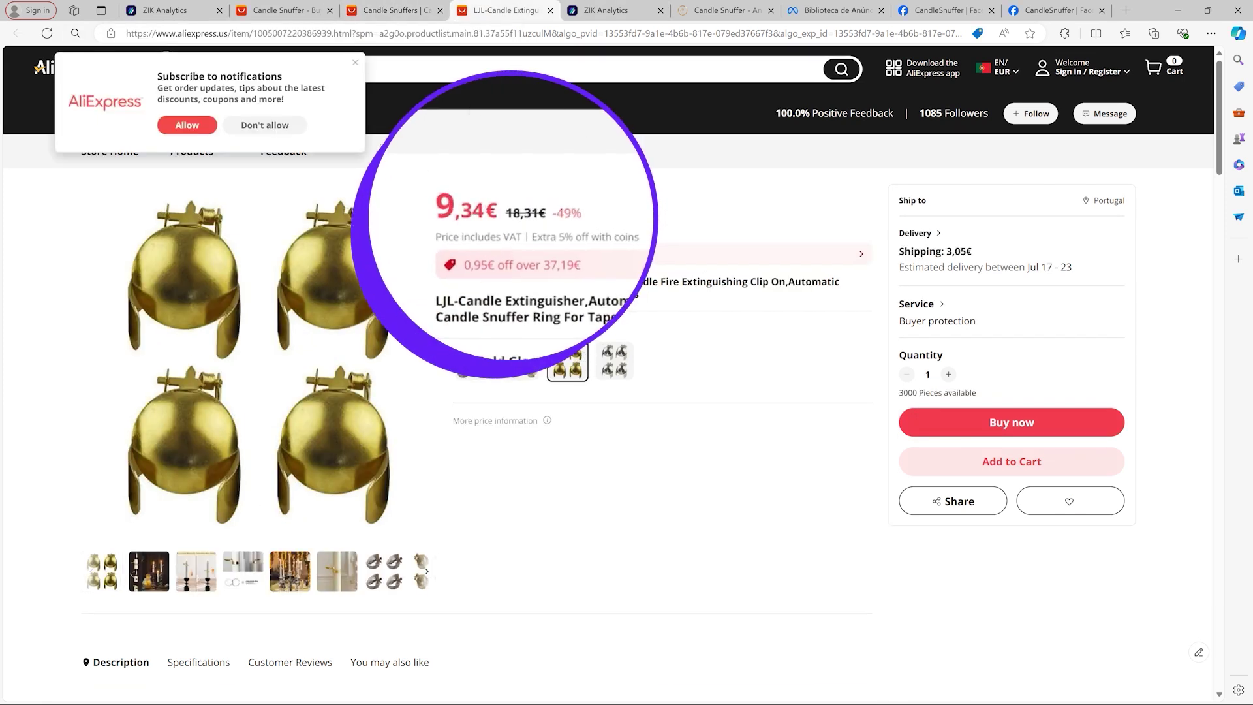
pyautogui.click(356, 63)
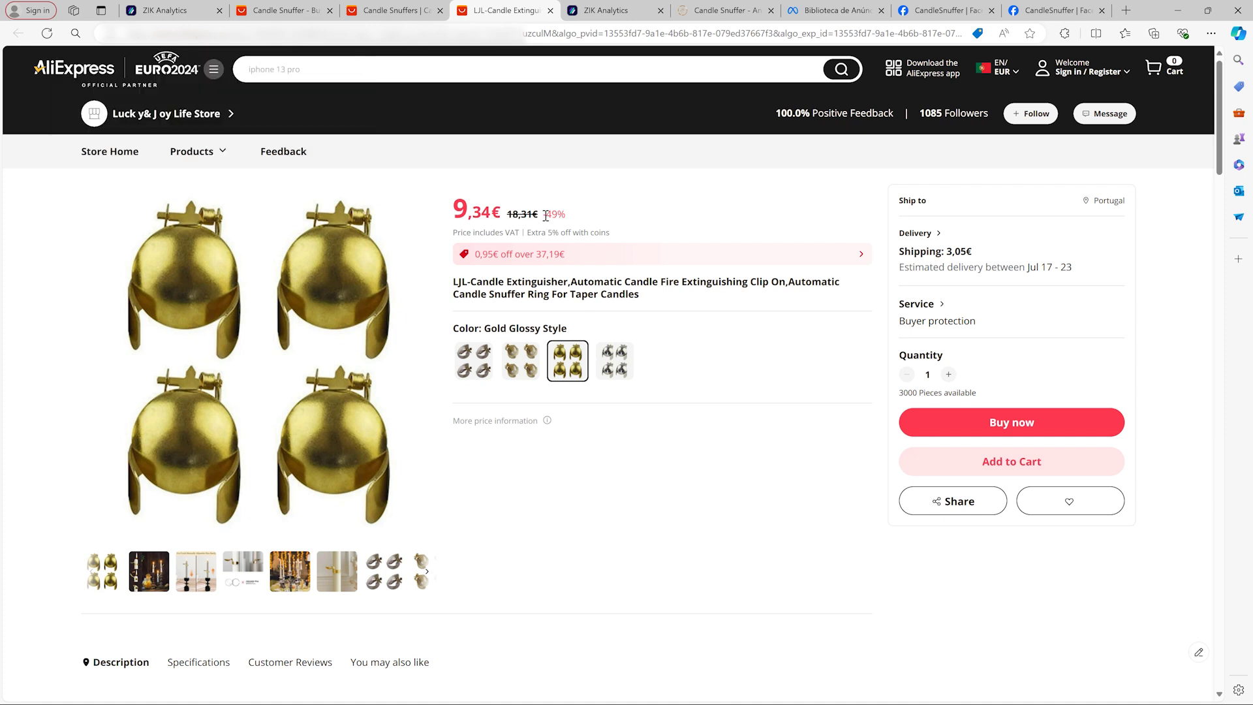
pyautogui.moveTo(546, 216); pyautogui.dragTo(453, 208)
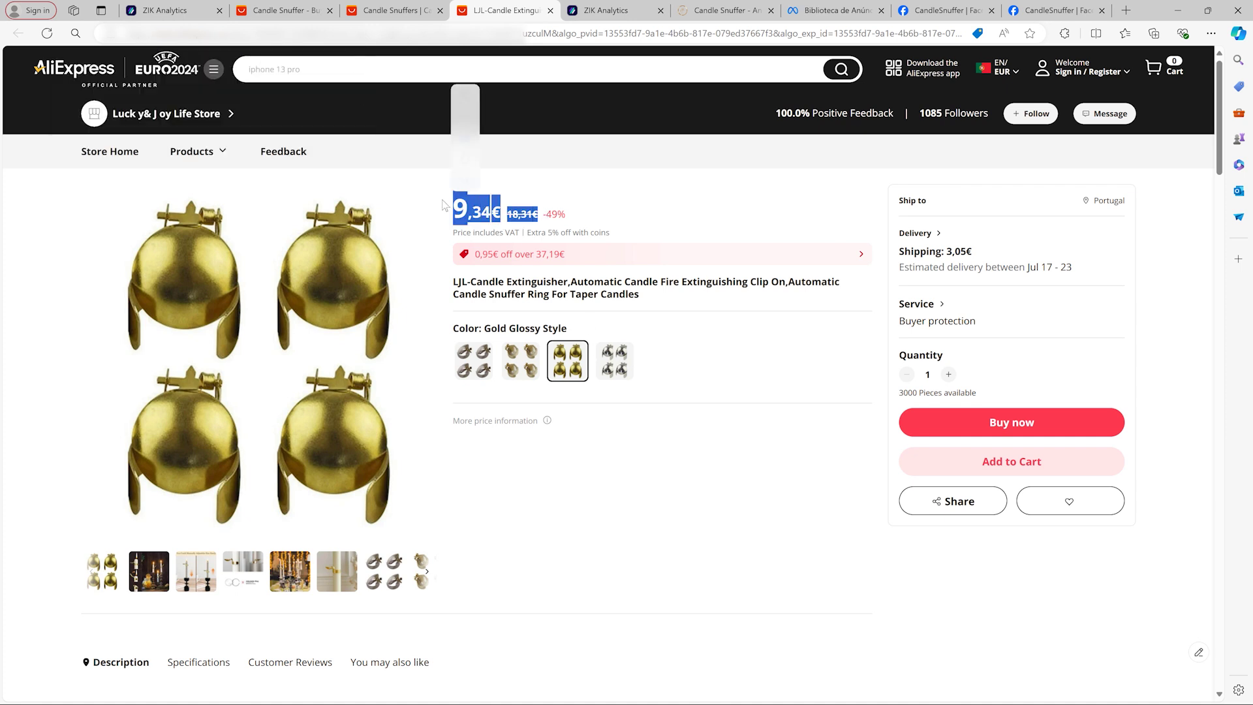
pyautogui.click(590, 10)
# Close the AliExpress similar-products panel and scroll back up to the Single Product Store filters.
pyautogui.click(207, 13)
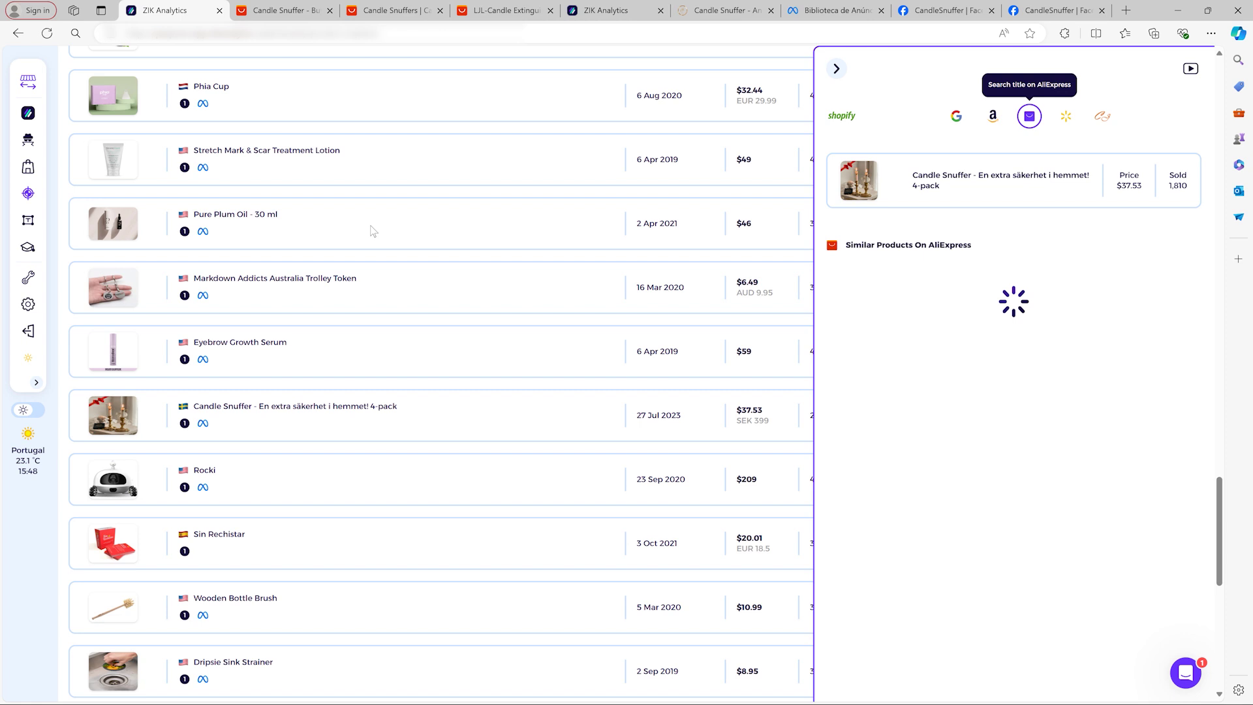
pyautogui.click(837, 68)
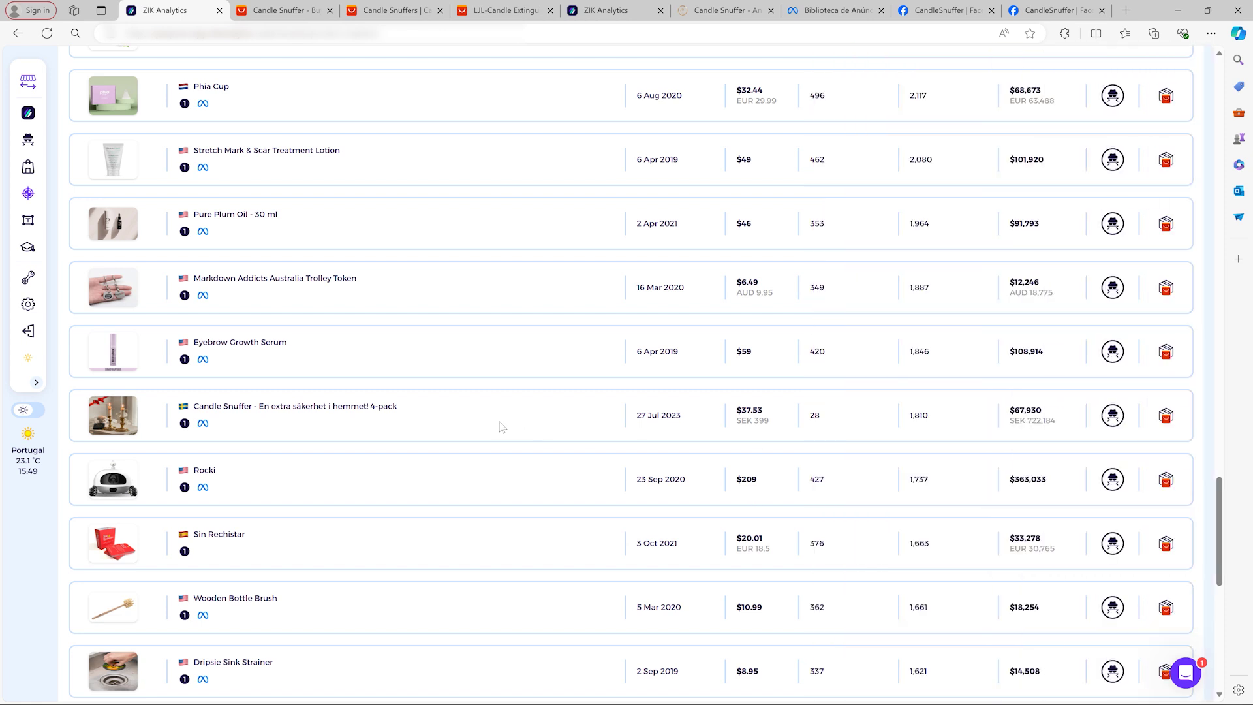
pyautogui.scroll(3, 503, 429)
pyautogui.scroll(7, 505, 429)
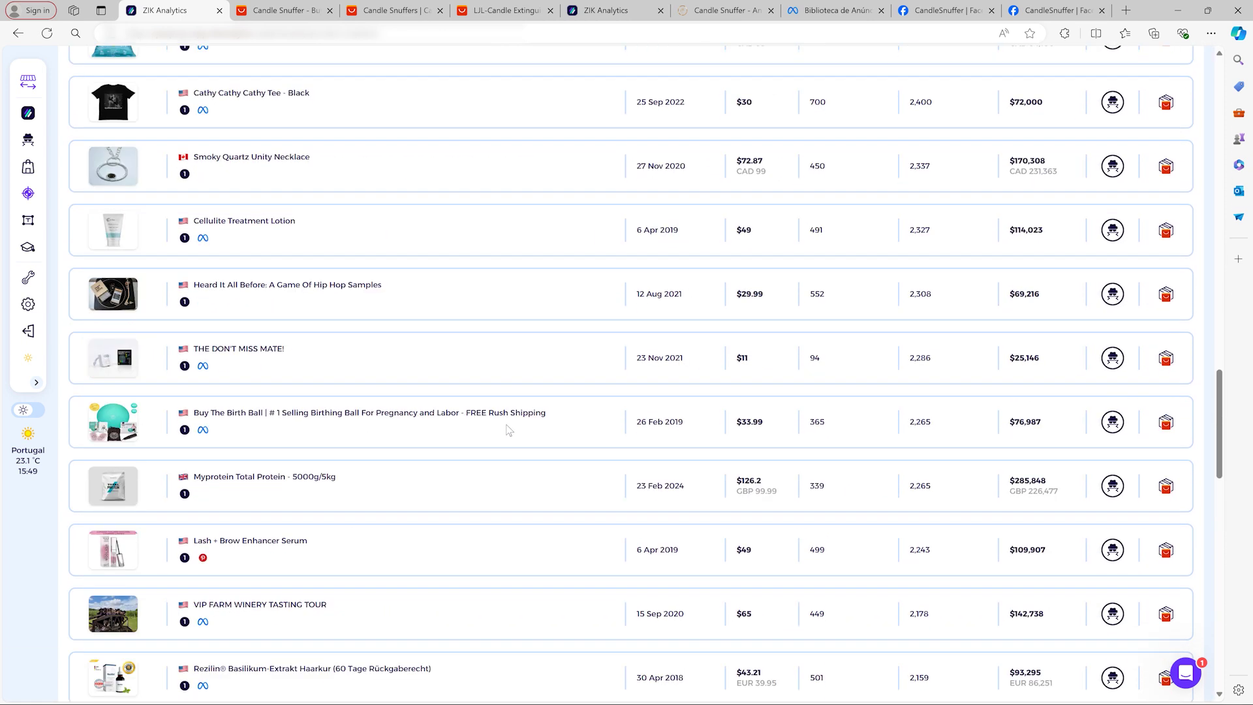
pyautogui.scroll(10, 508, 430)
pyautogui.scroll(8, 511, 431)
pyautogui.scroll(7, 511, 431)
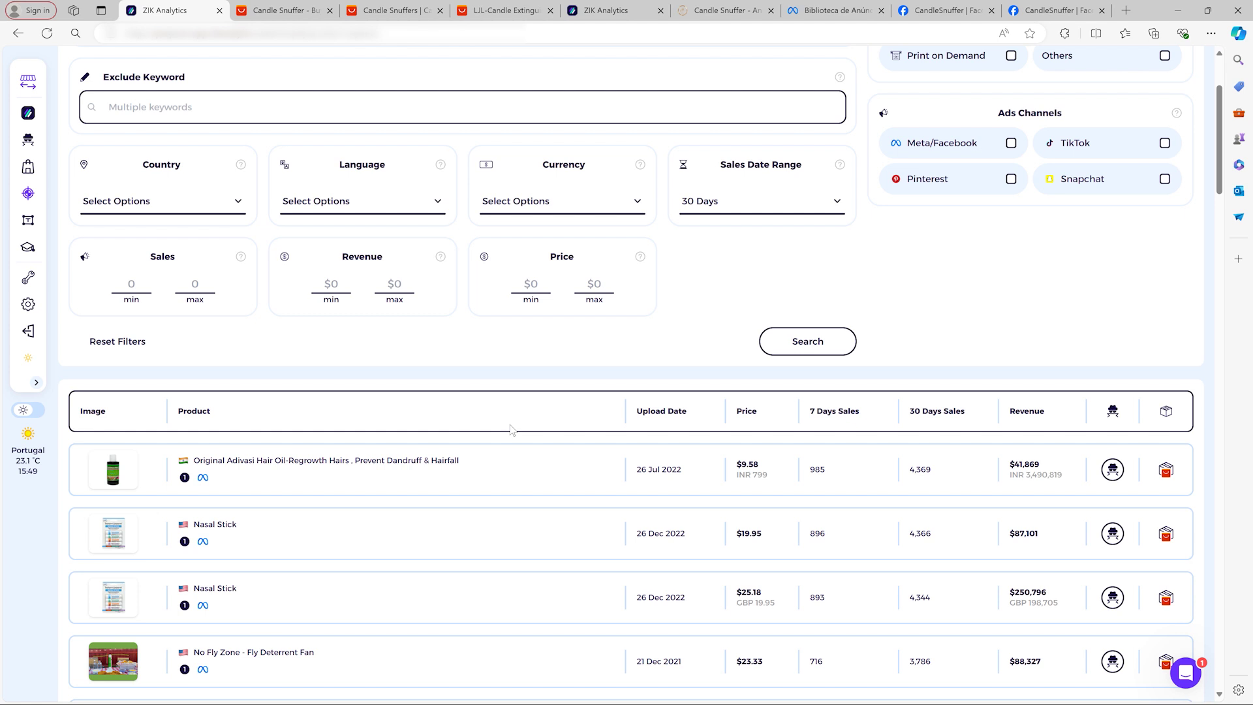
pyautogui.scroll(3, 513, 430)
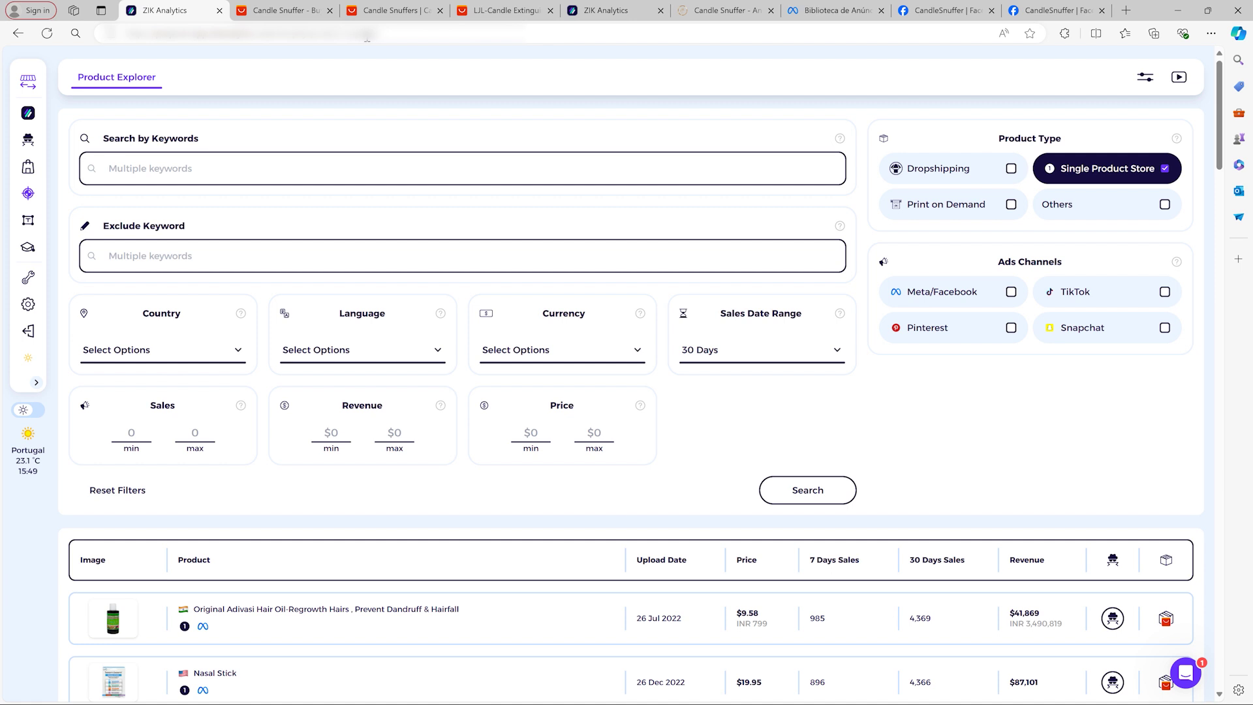
pyautogui.click(716, 12)
pyautogui.scroll(10, 276, 144)
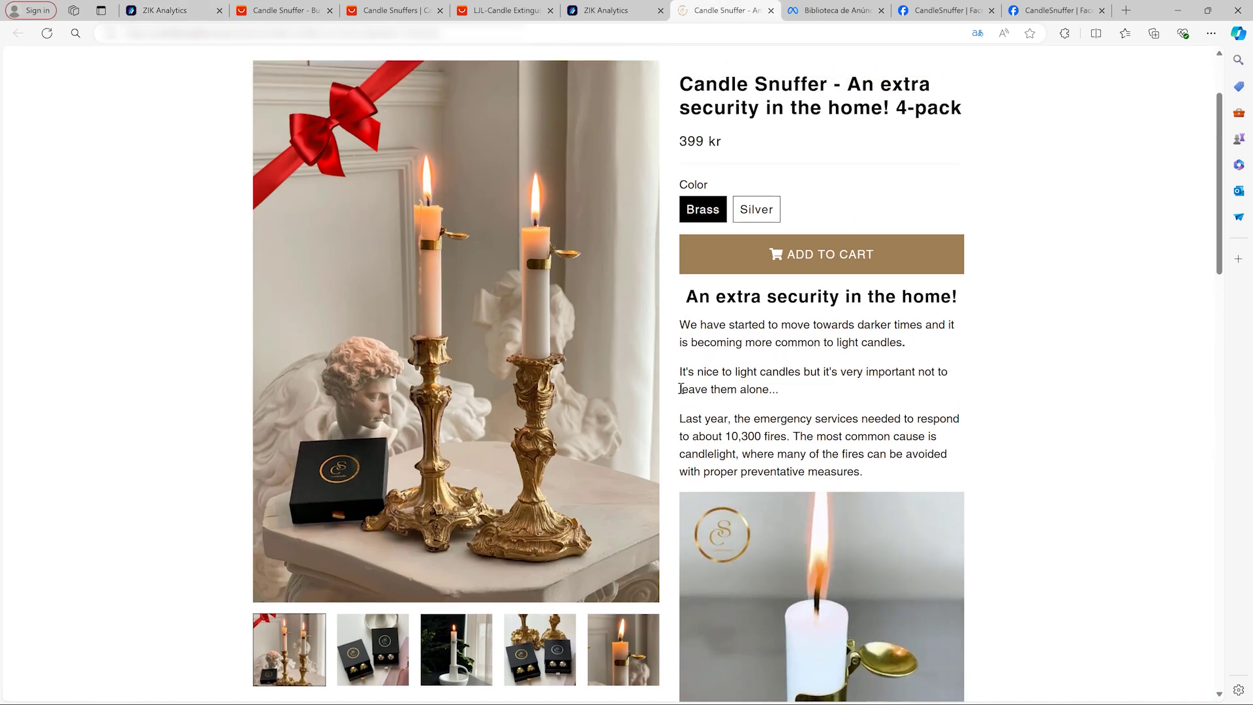
pyautogui.scroll(3, 276, 143)
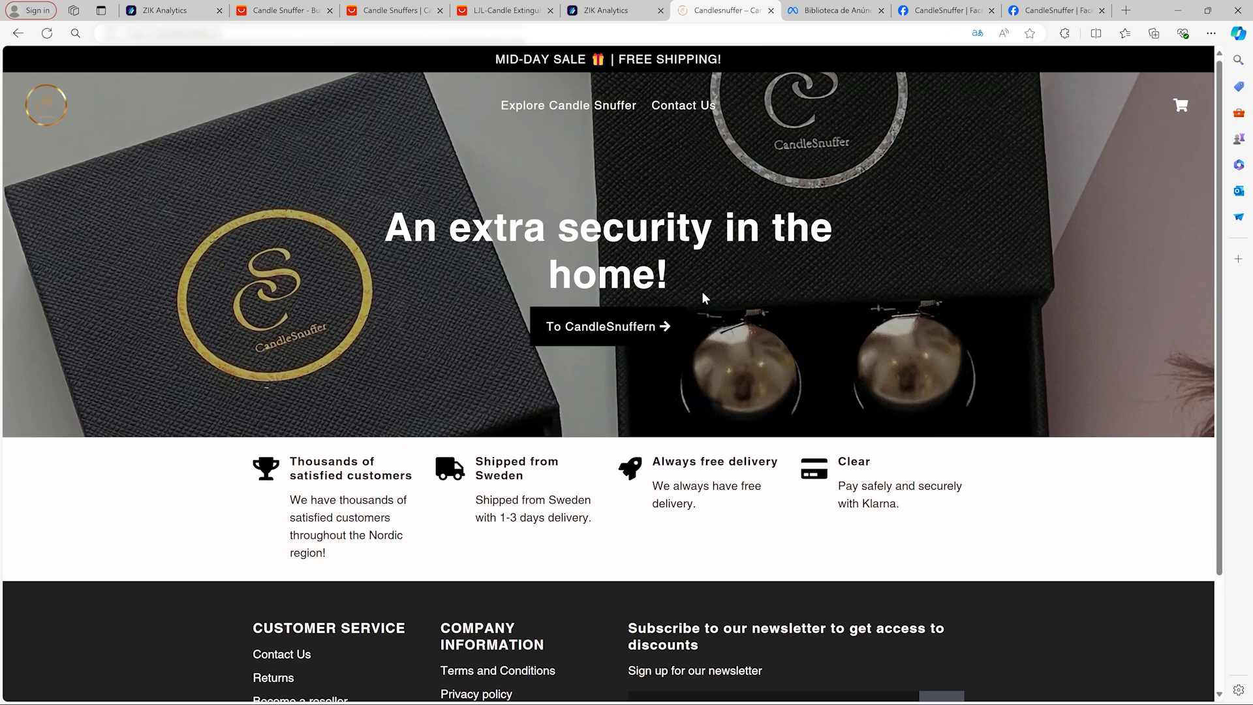
pyautogui.scroll(-3, 703, 297)
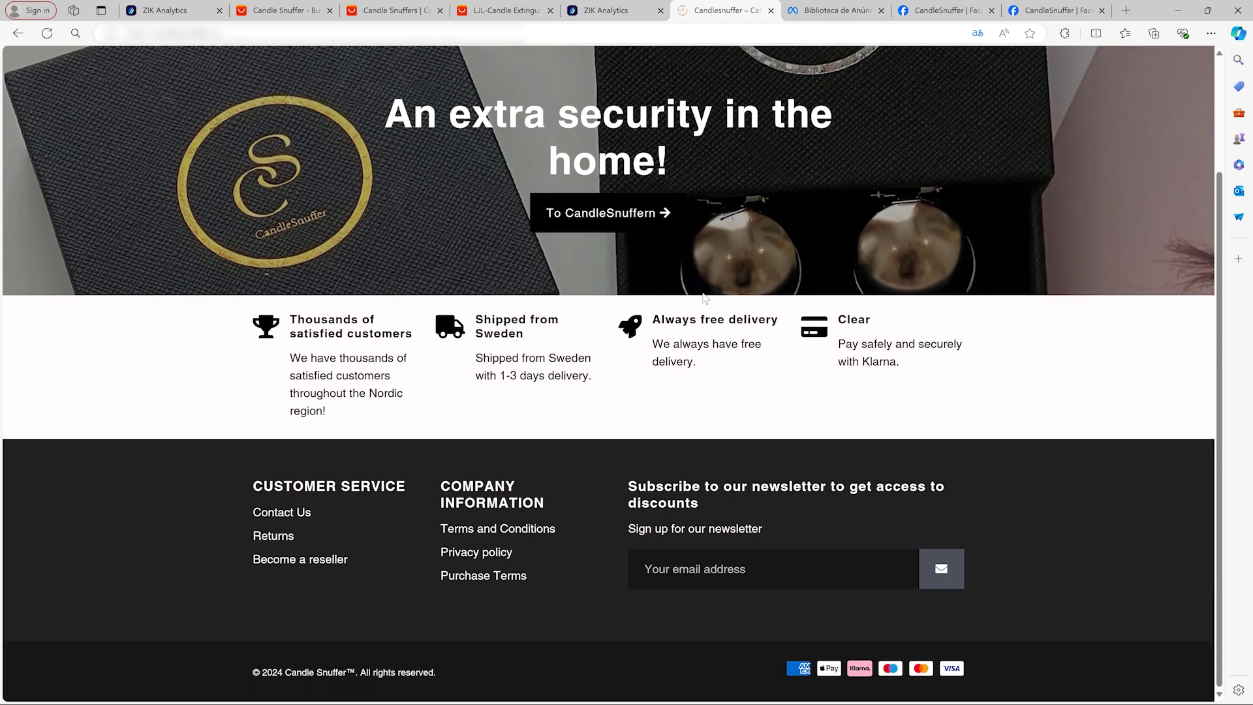
pyautogui.scroll(3, 703, 297)
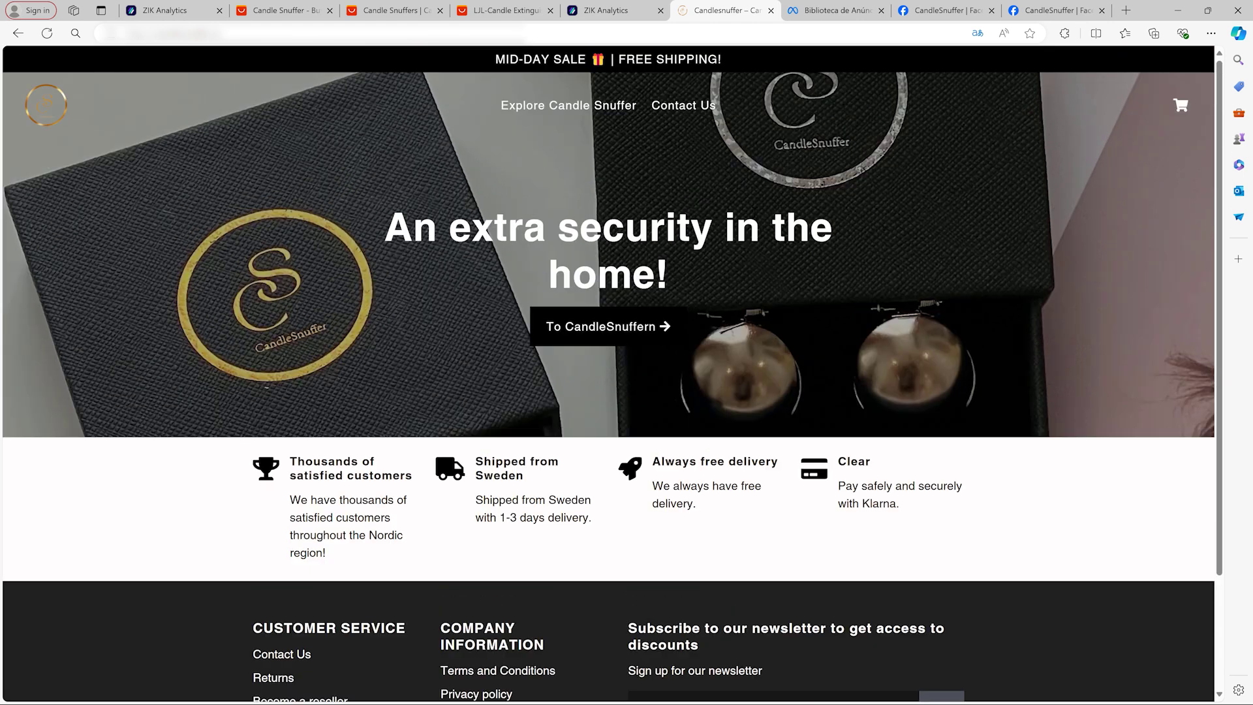
pyautogui.click(186, 12)
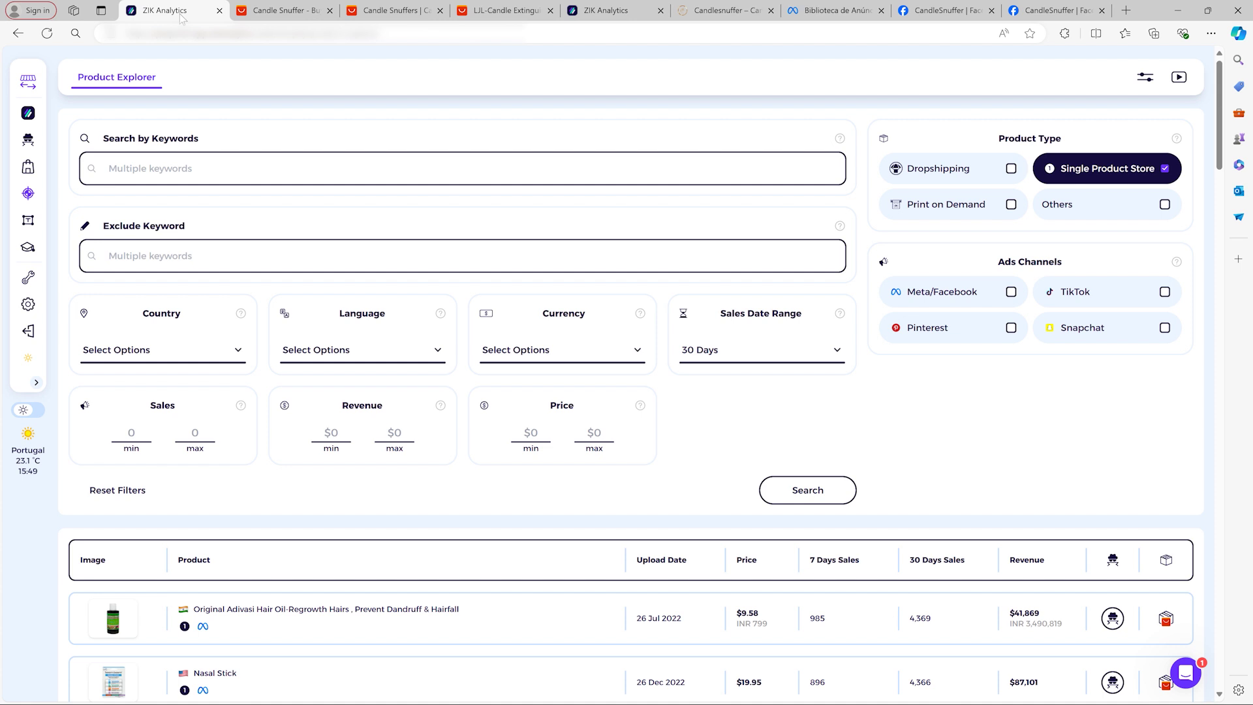